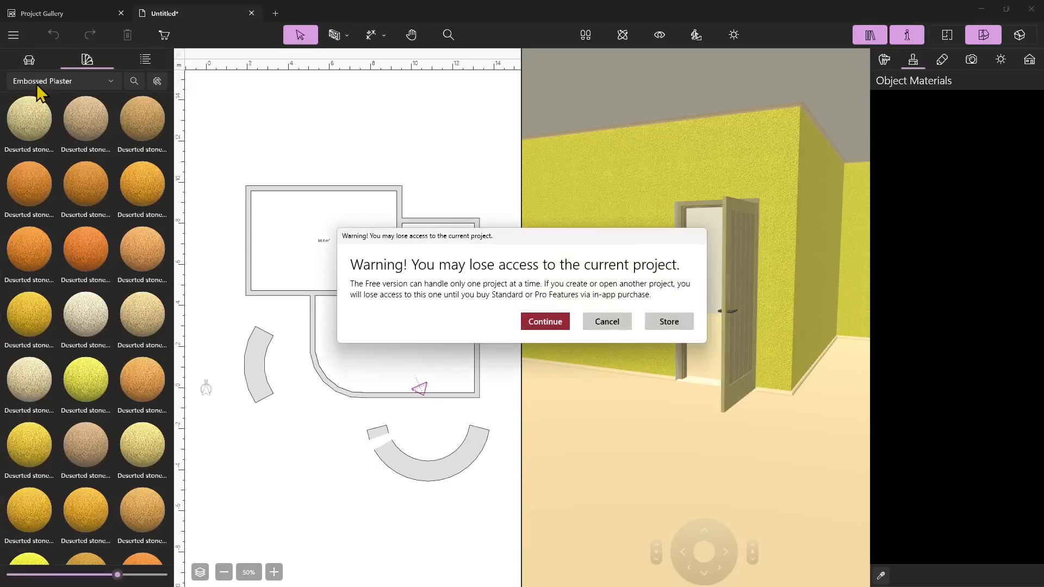
Start a new project, discarding the unsaved changes to the current one
left_click(550, 315)
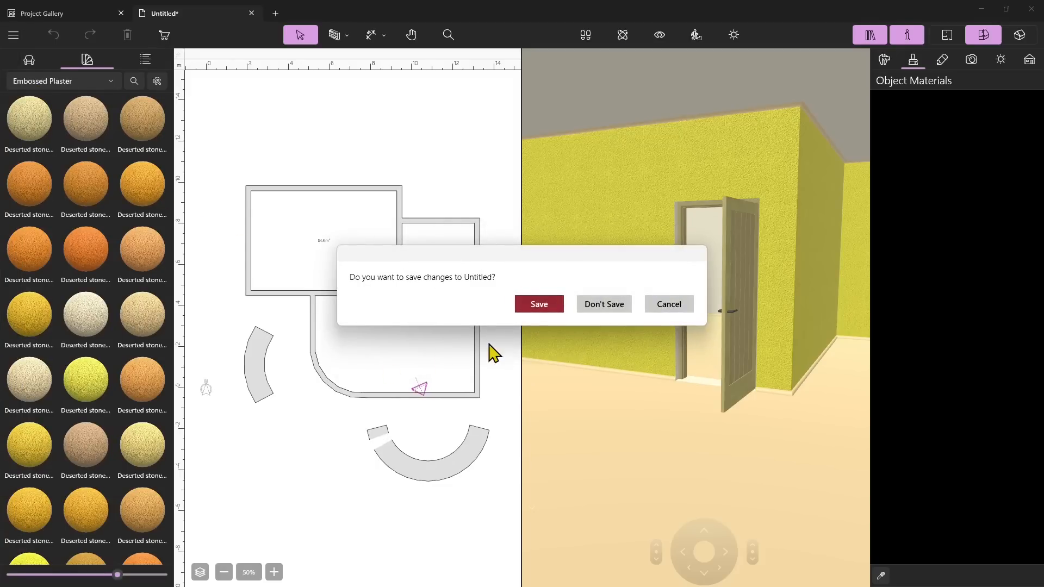
left_click(609, 306)
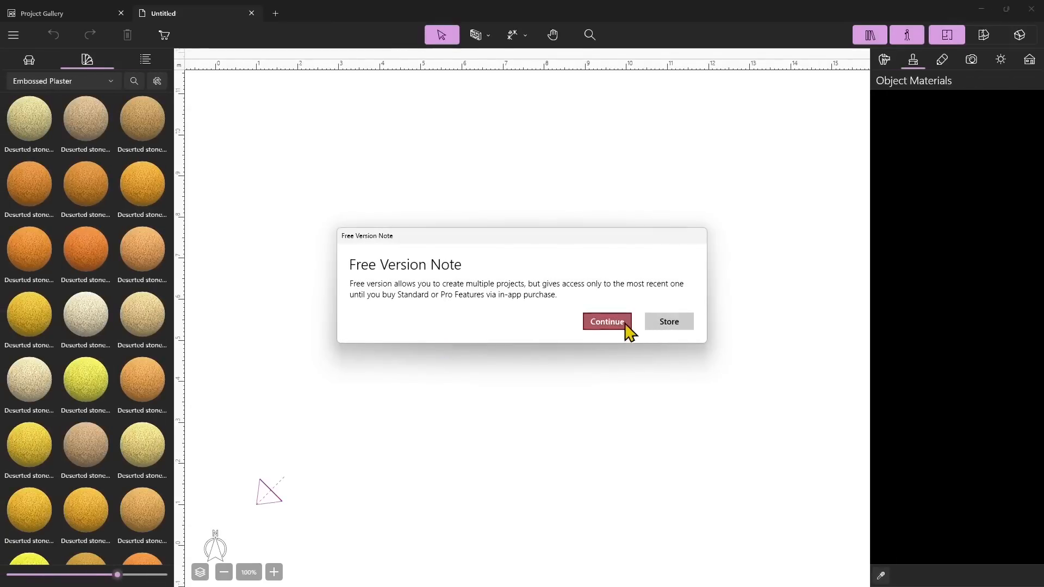
left_click(607, 322)
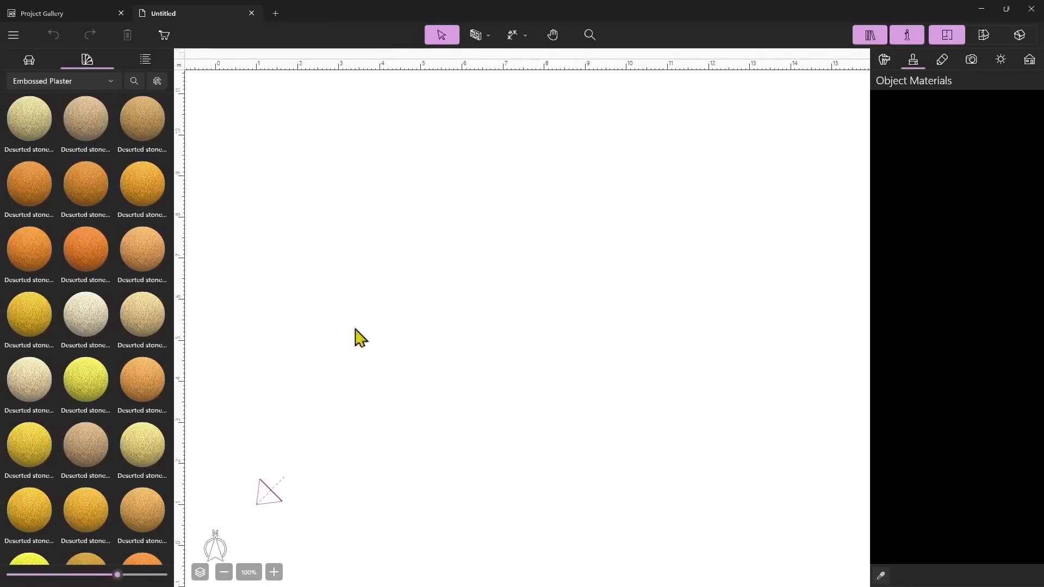
Switch the library to the doors catalog and toggle the 3D view on and off
left_click(38, 65)
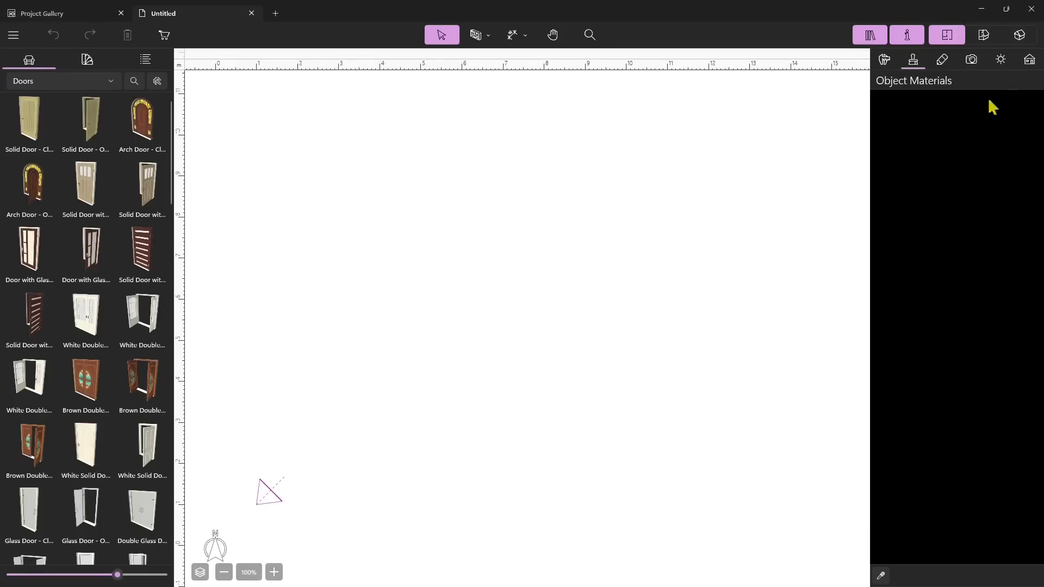
left_click(984, 36)
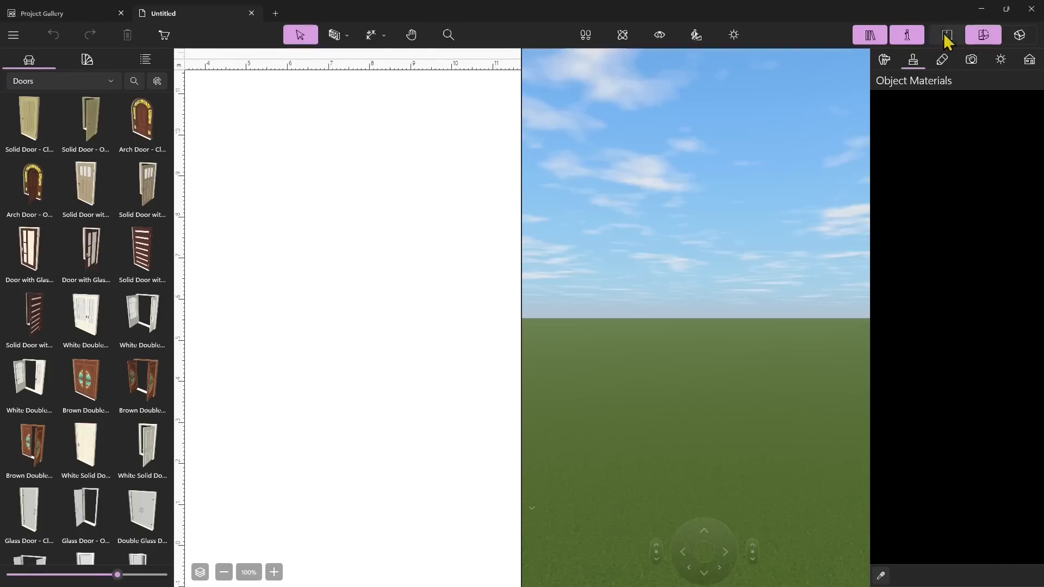
left_click(947, 36)
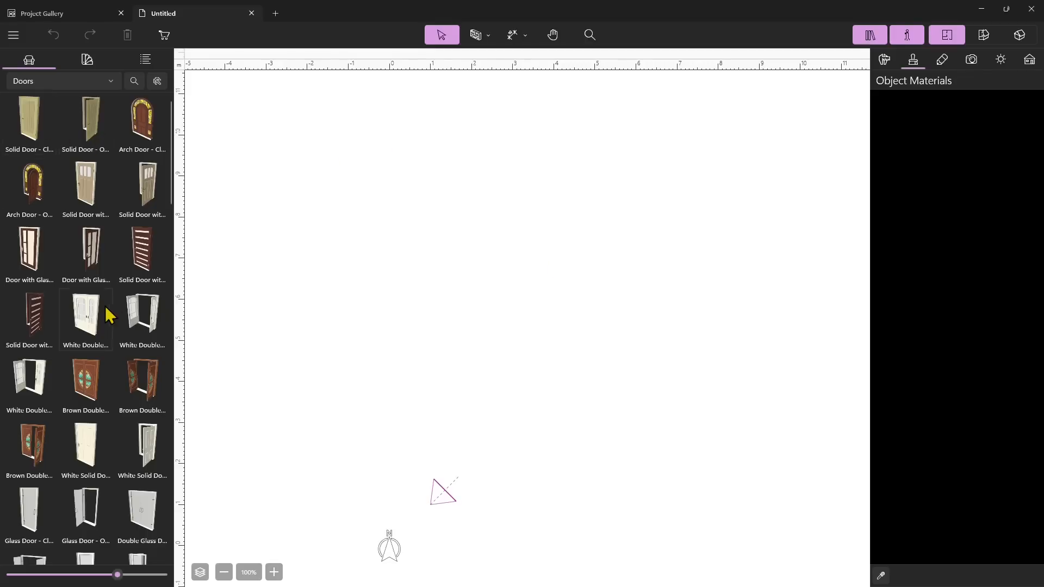
Drag a solid door onto the empty plan, nudge it, and delete it
left_click_drag(48, 148, 541, 299)
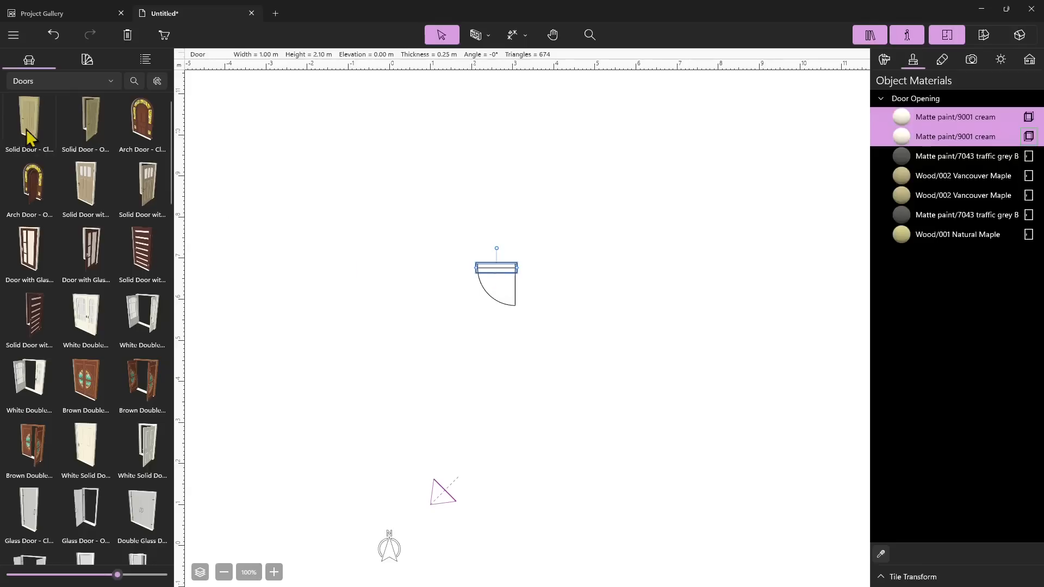
mouse_move(492, 272)
left_mouse_down()
mouse_move(501, 266)
mouse_move(492, 288)
mouse_move(459, 275)
mouse_move(527, 277)
mouse_move(527, 315)
mouse_move(546, 284)
mouse_move(503, 276)
left_mouse_up()
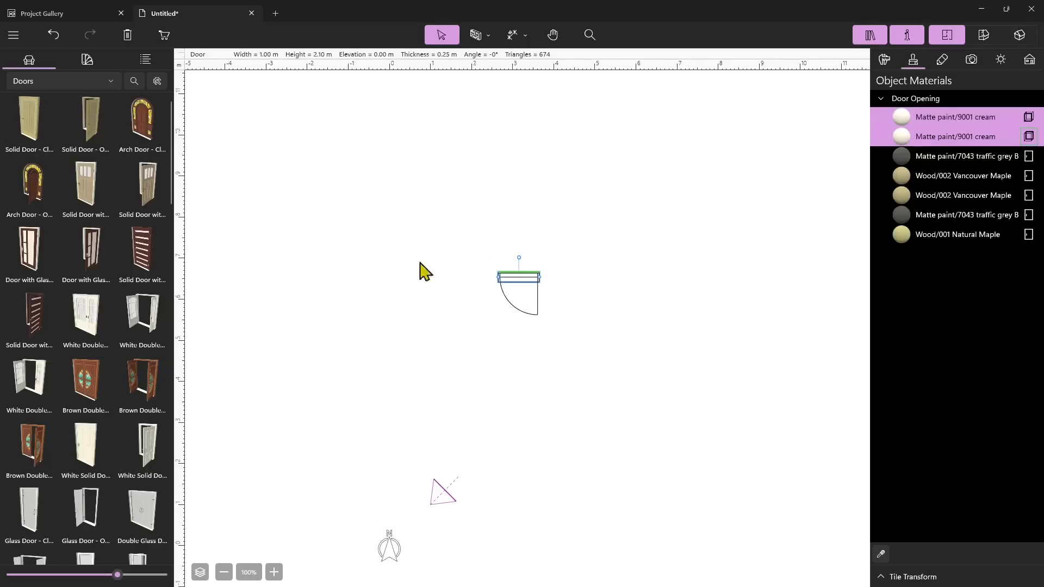
left_click_drag(510, 280, 509, 278)
key("Delete")
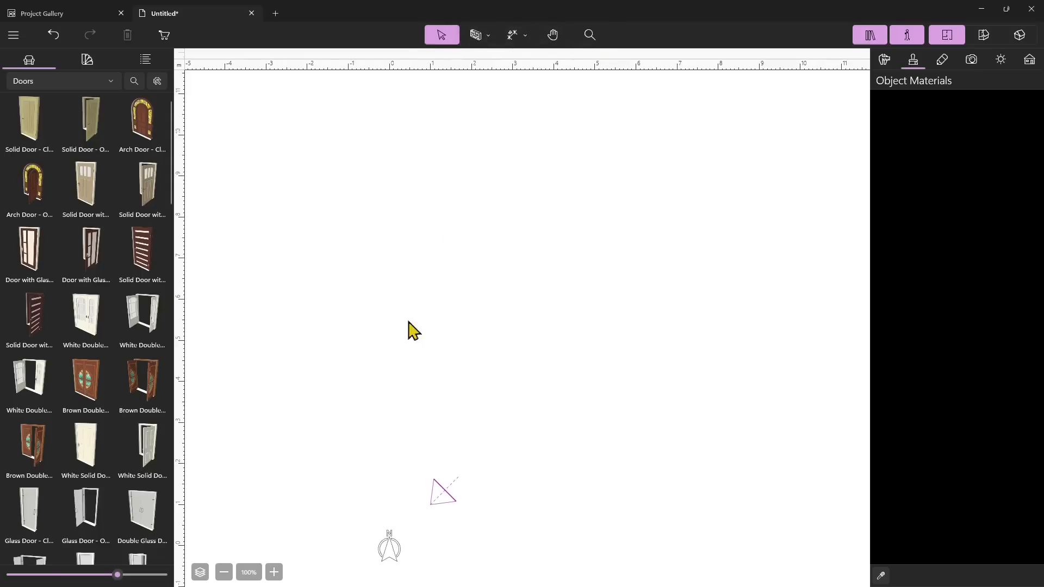
Draw a rectangular room of about 24 m² with the Room tool
left_click(488, 36)
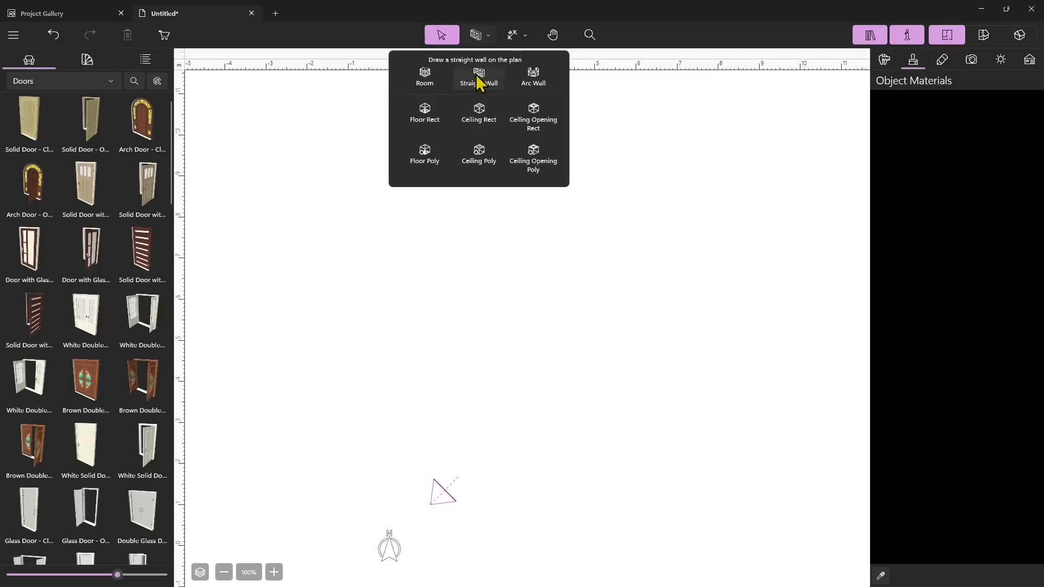
left_click(425, 92)
left_click_drag(330, 116, 564, 307)
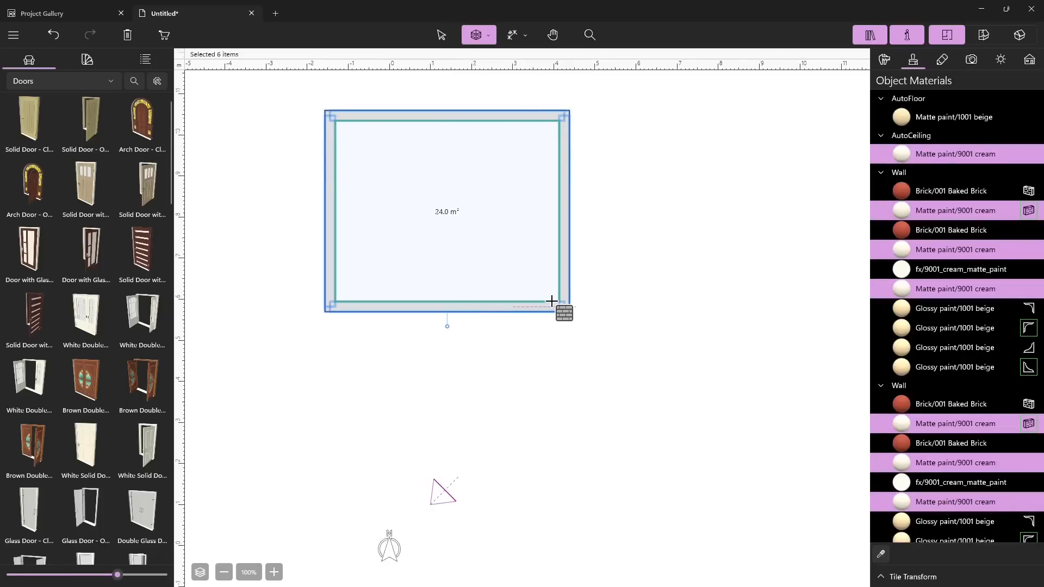
Select the room's left wall and set its length to 6.00 m
left_click(885, 61)
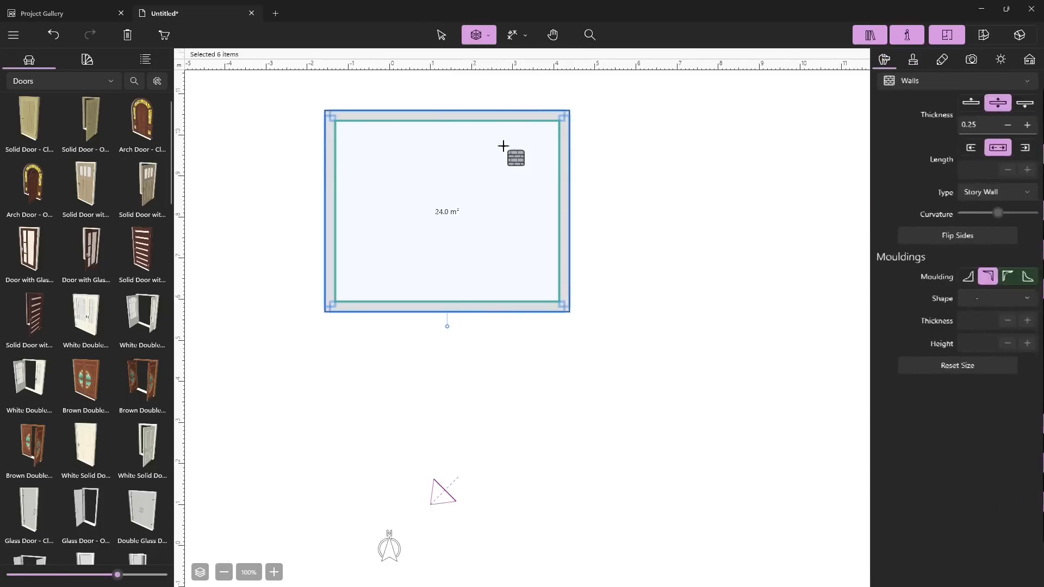
left_click(913, 60)
left_click(885, 62)
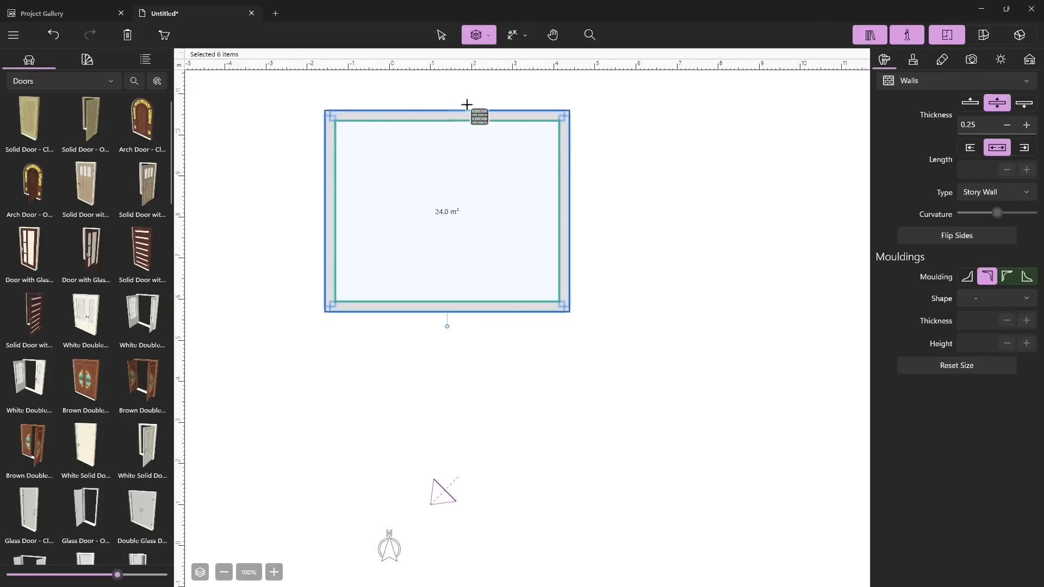
left_click(442, 36)
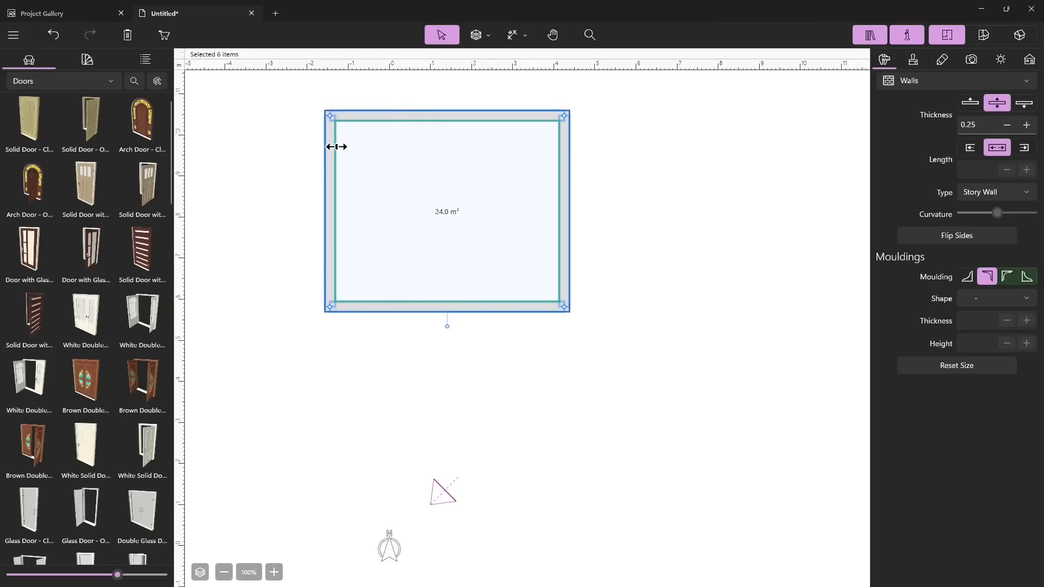
left_click(298, 161)
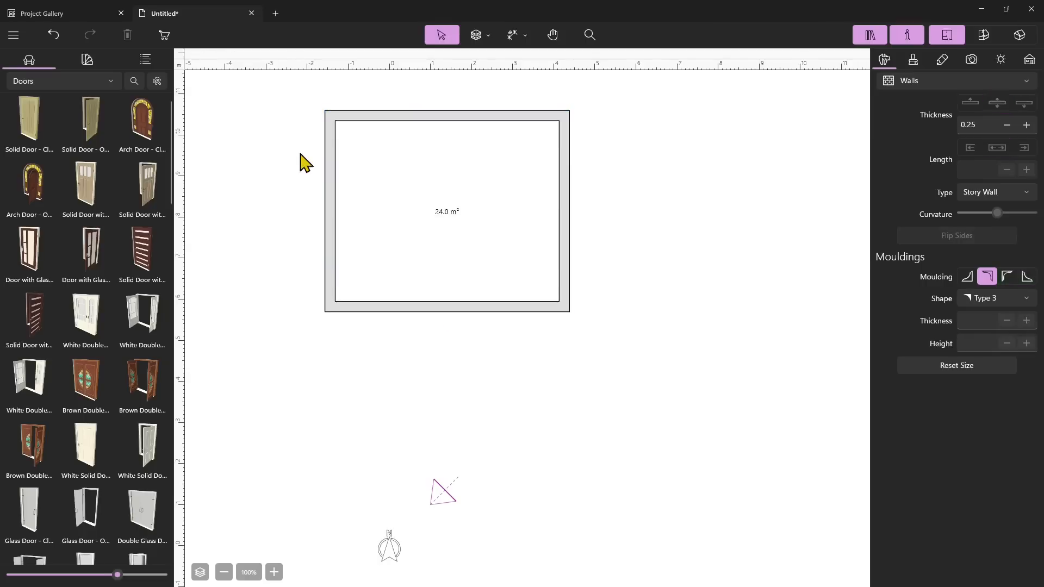
left_click(328, 156)
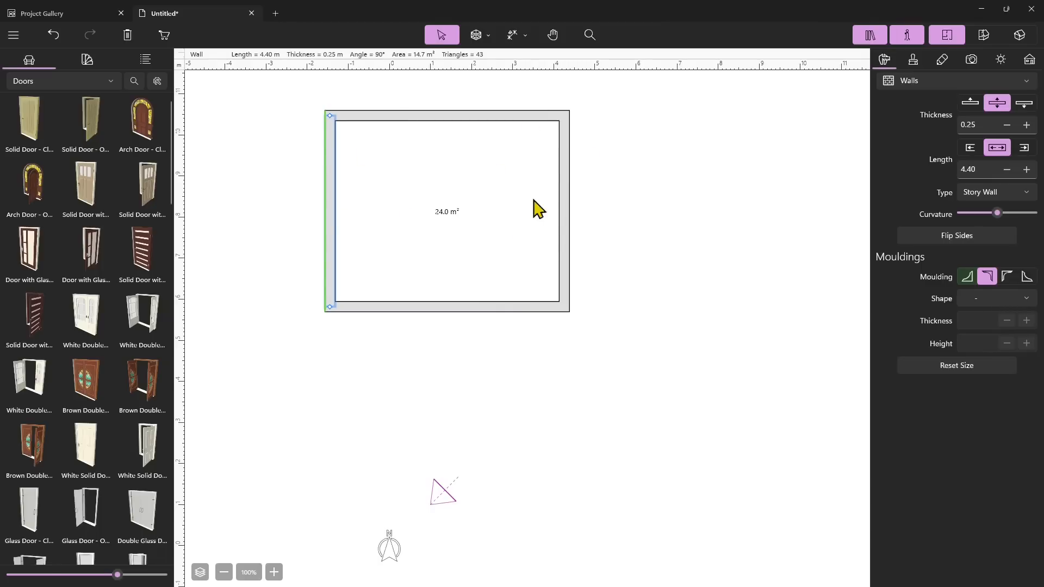
left_click(1026, 169)
left_click(1026, 169)
left_click(1027, 169)
left_click(1026, 170)
left_click(1026, 171)
left_click(1026, 170)
left_click(1026, 171)
left_click(1026, 171)
left_click(1027, 171)
left_click(1027, 171)
left_click(1026, 171)
left_click(963, 162)
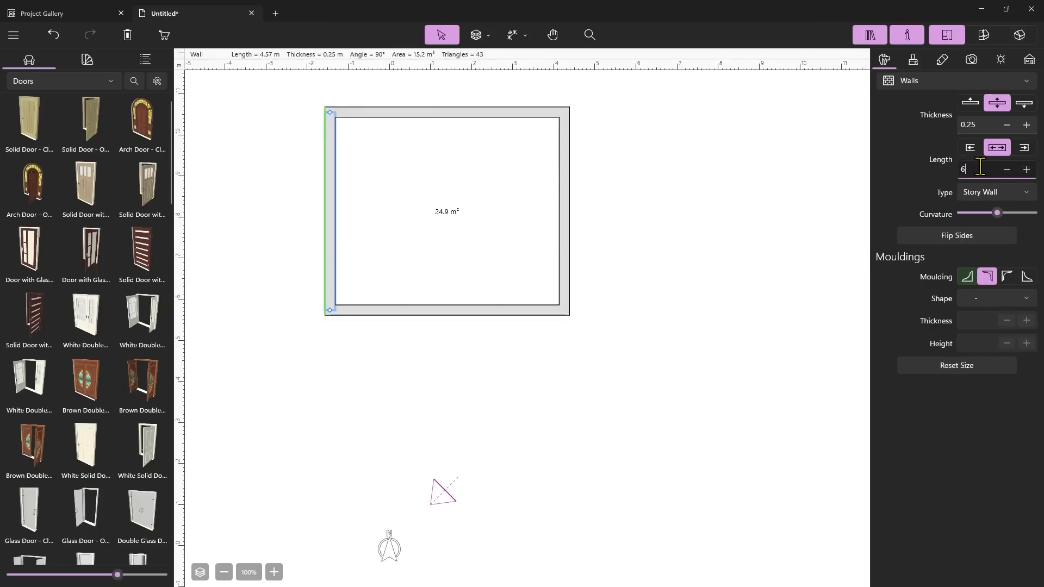
key("Return")
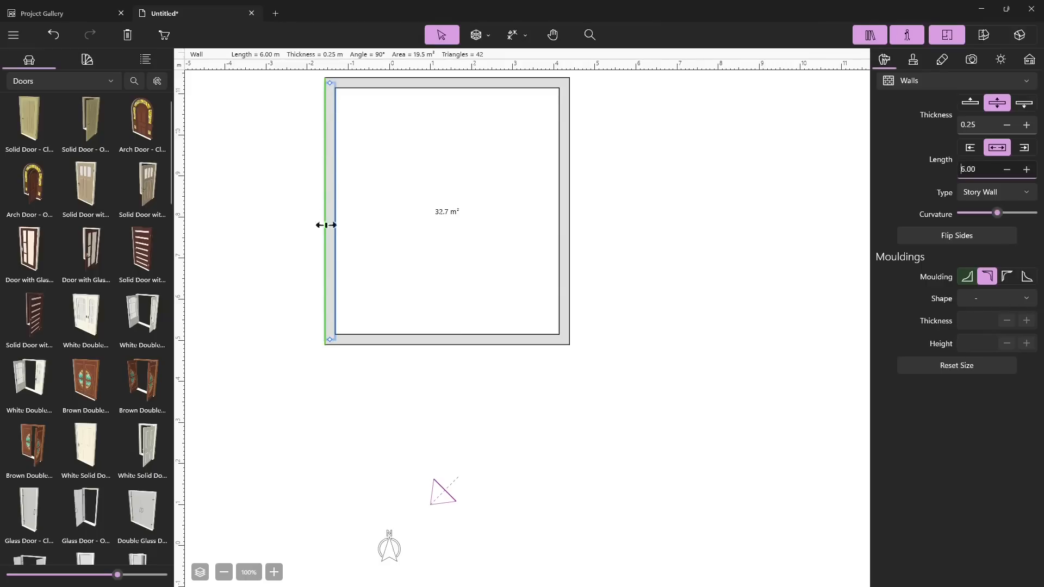
Select the room's bottom wall and set its length to 4.00 m
left_click(415, 340)
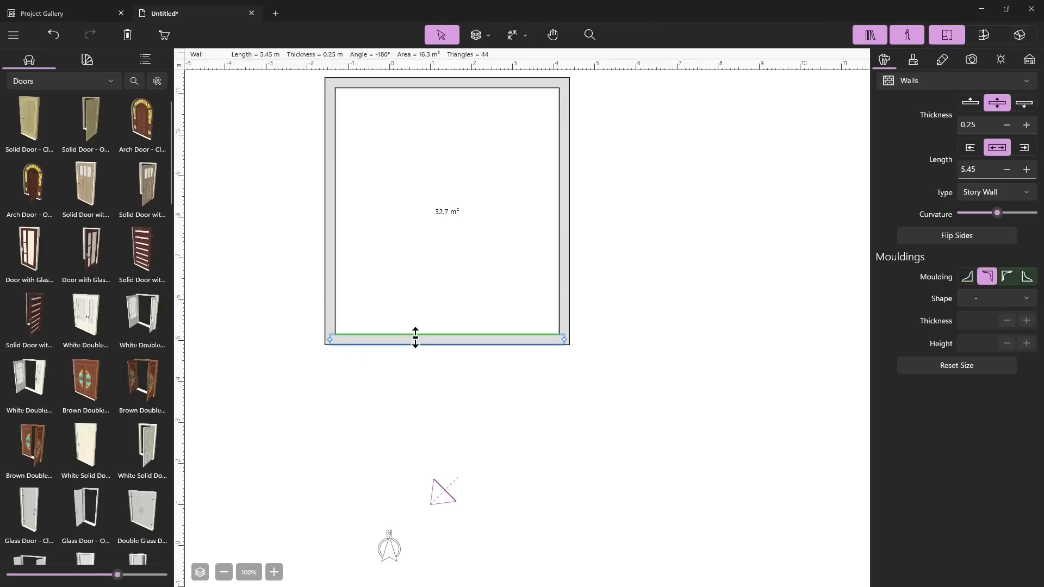
left_click(974, 170)
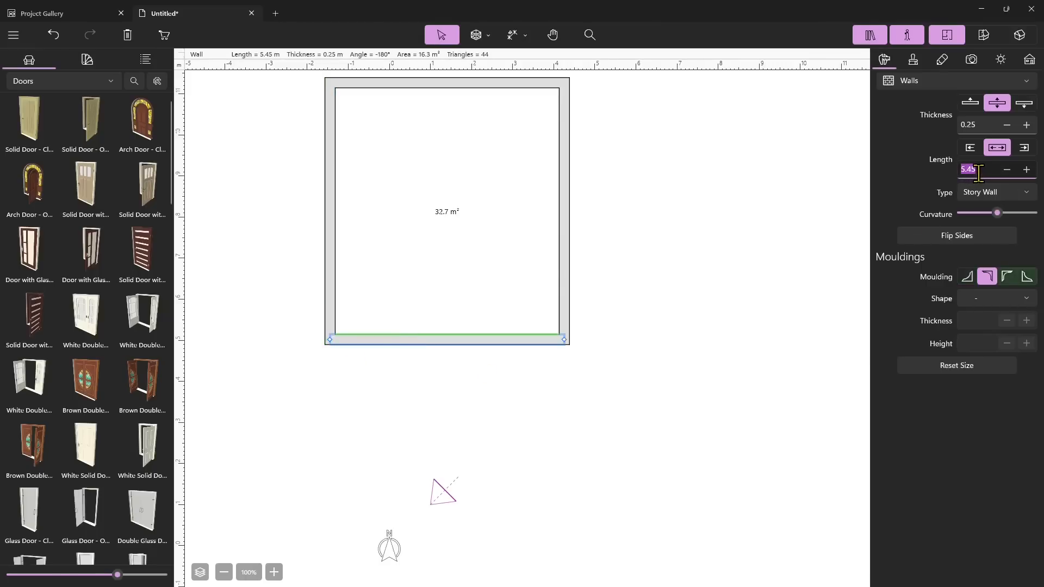
key("Return")
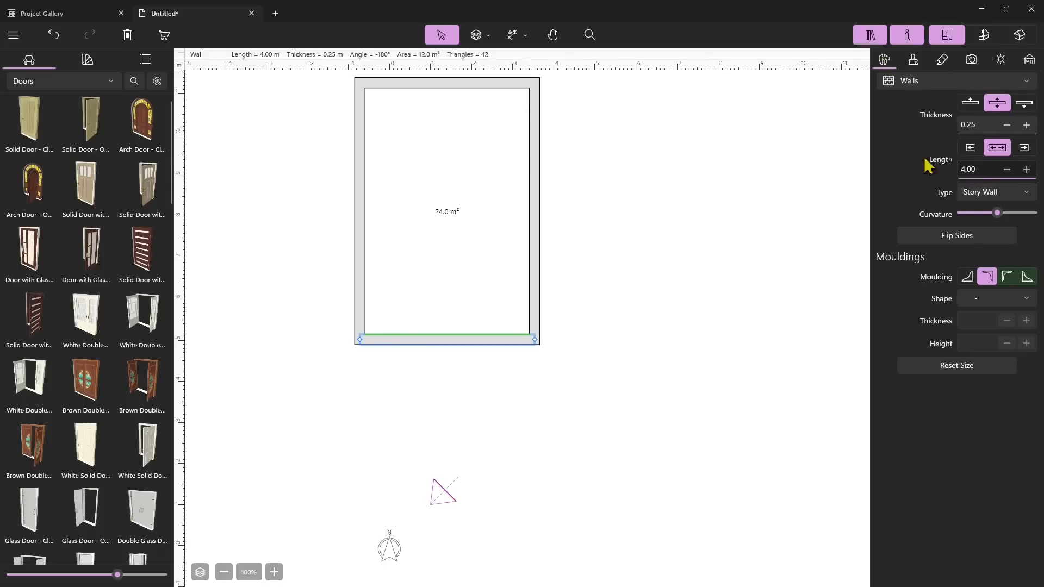
Draw a straight wall about 5.55 m east from the room's right side, then a 3 m wall downward
left_click(487, 39)
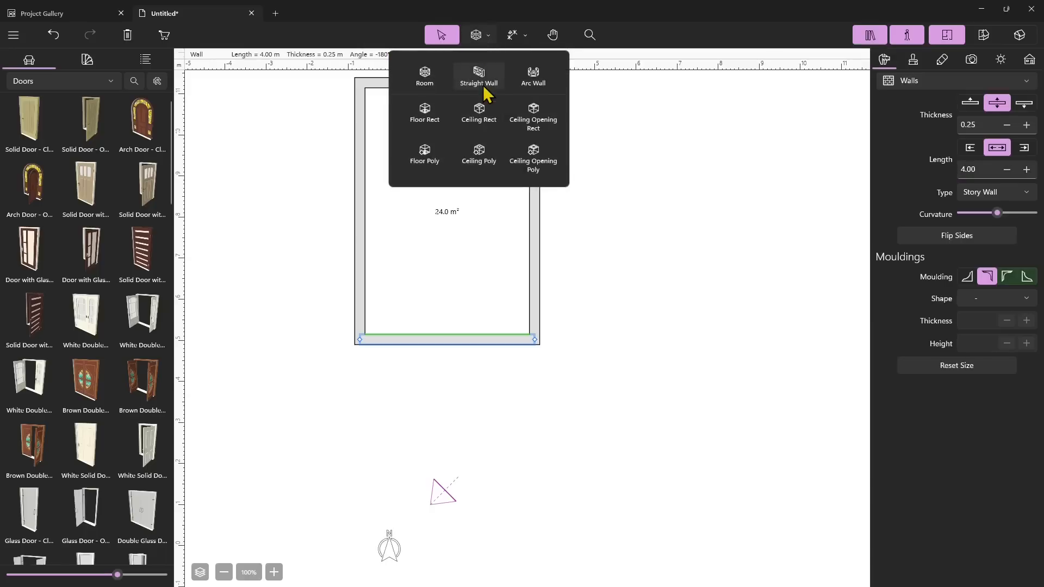
left_click(479, 78)
left_click(535, 123)
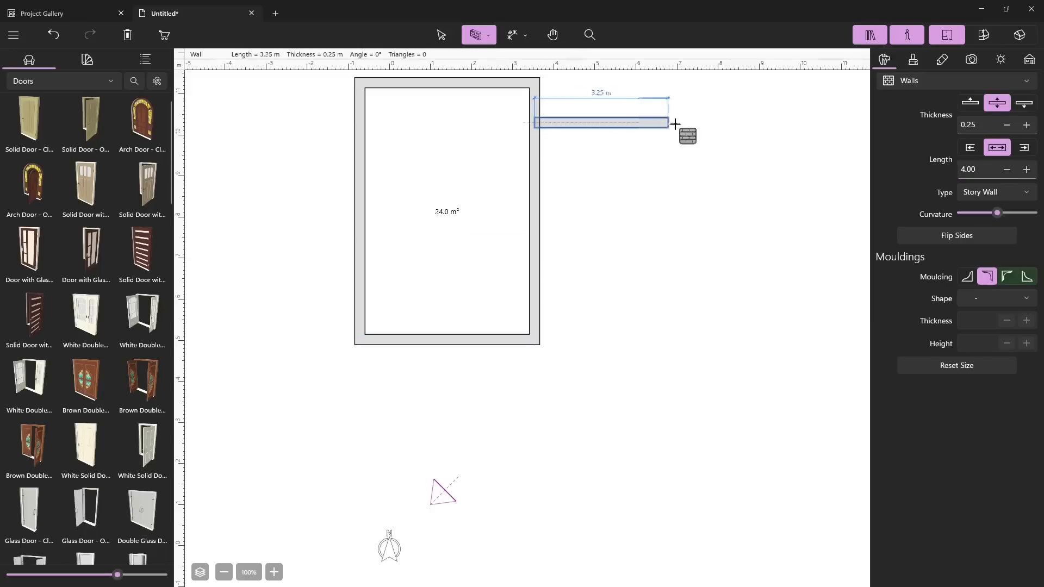
left_click(764, 126)
left_click(764, 251)
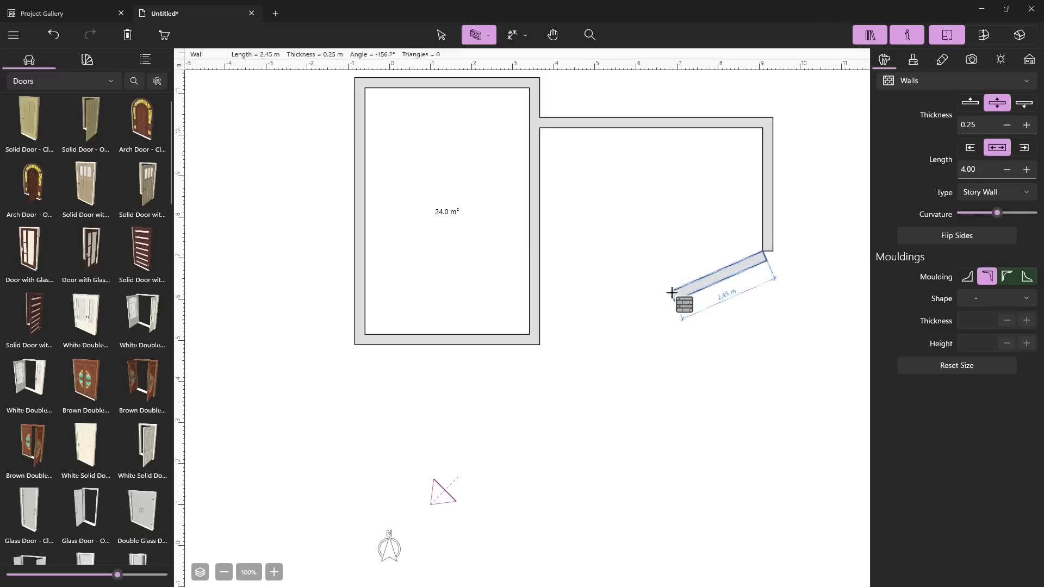
key("Escape")
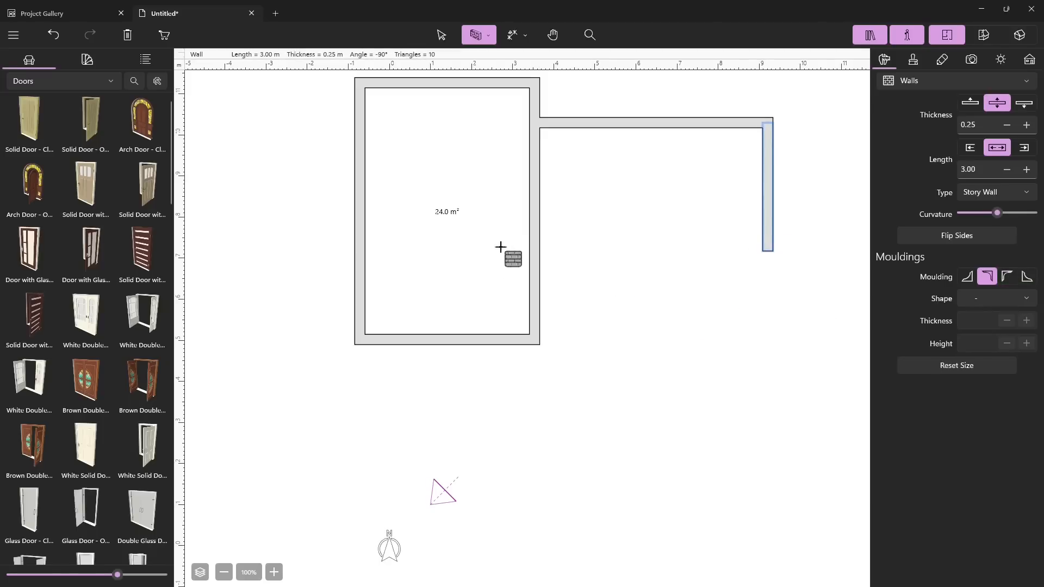
Draw a second horizontal wall about 3.3 m long from the room's right side
left_click(534, 282)
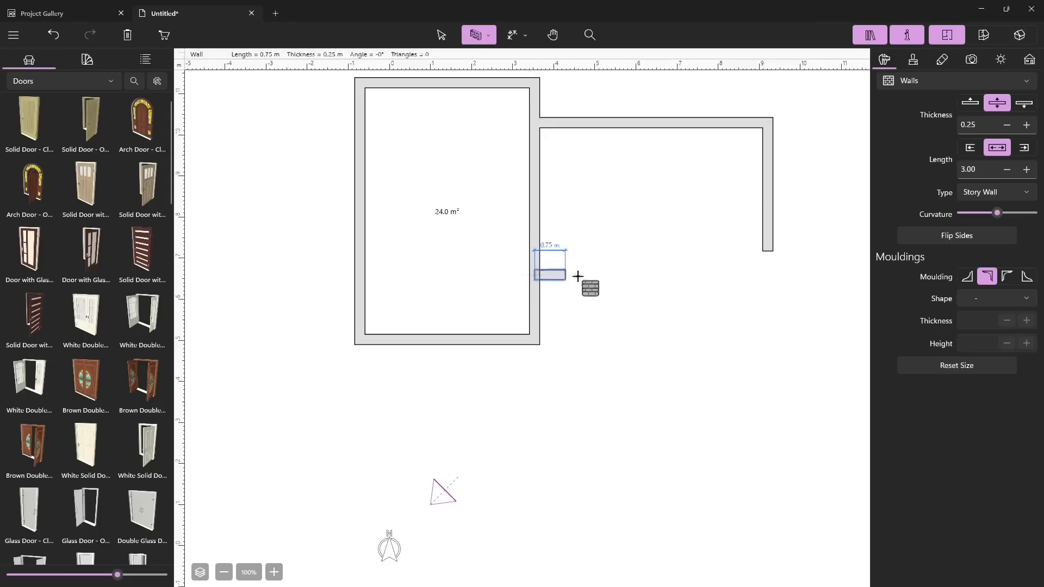
double_click(664, 275)
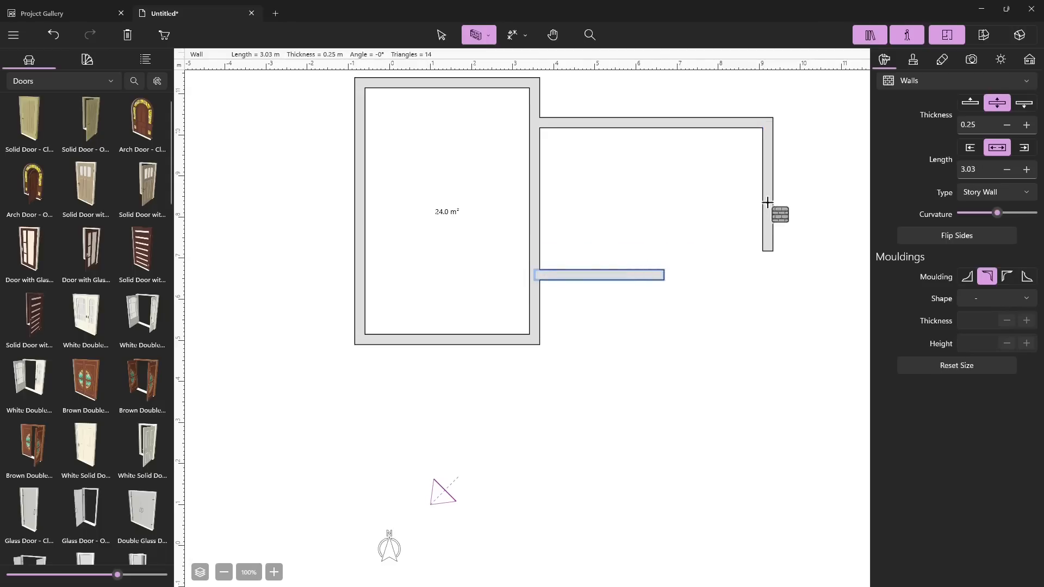
key("Escape")
Shorten the right vertical wall to about 1.32 m by moving its lower end up
left_click(768, 251)
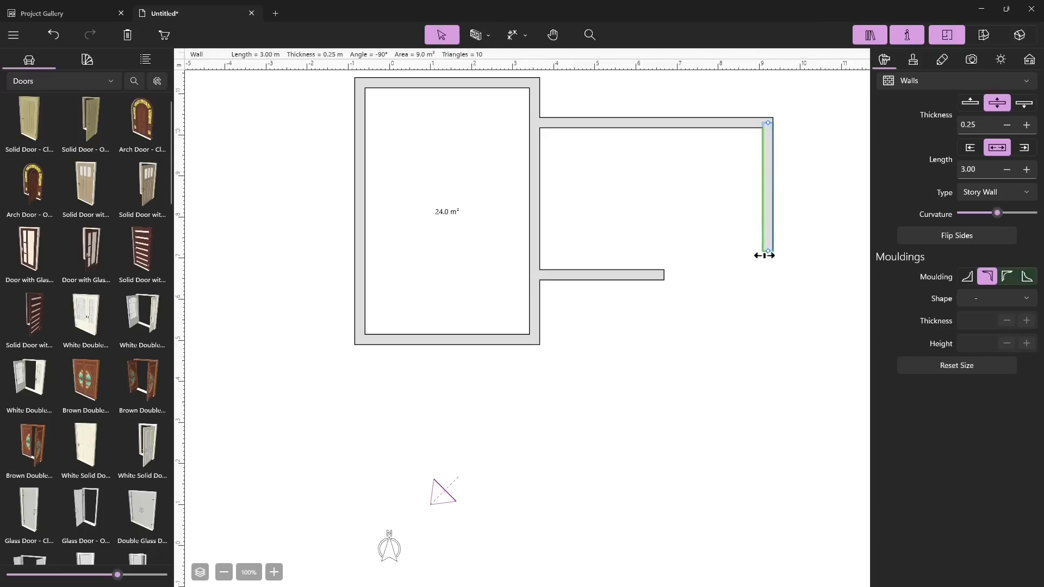
left_click_drag(769, 250, 770, 182)
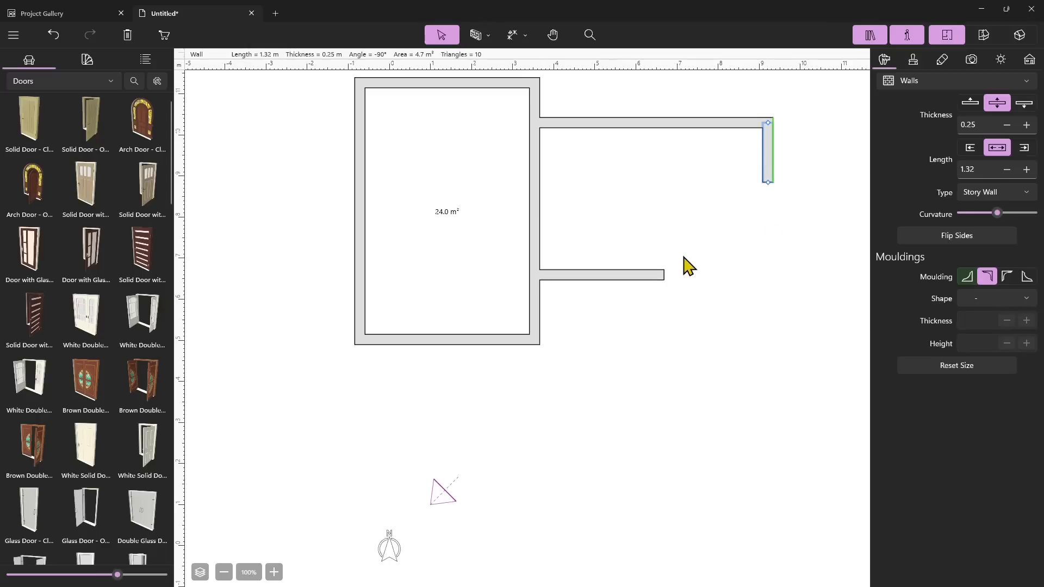
Draw an arc wall joining the short vertical wall's end to the lower wall's end, with 90° curvature
left_click(488, 36)
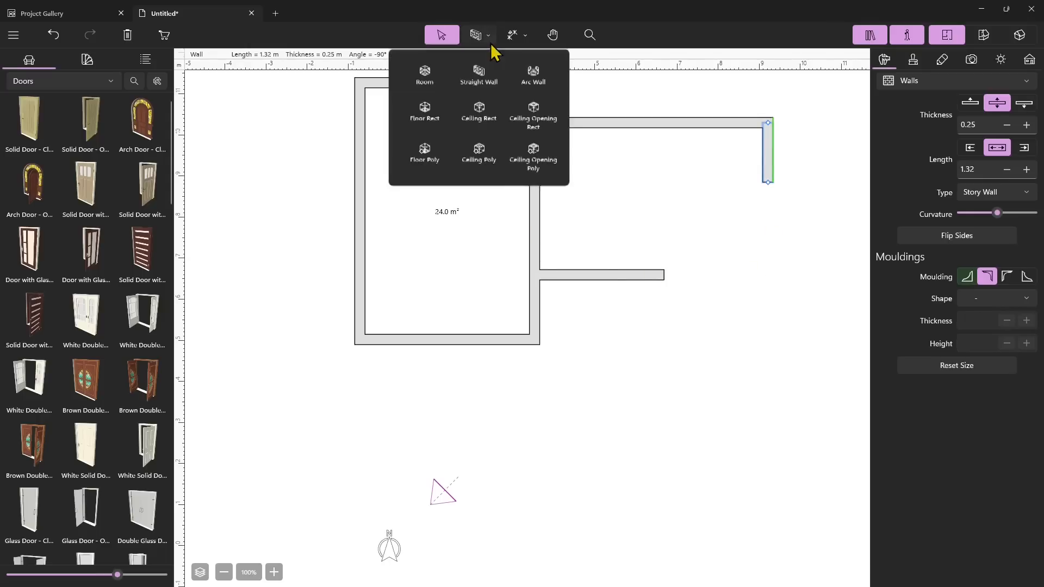
left_click(531, 77)
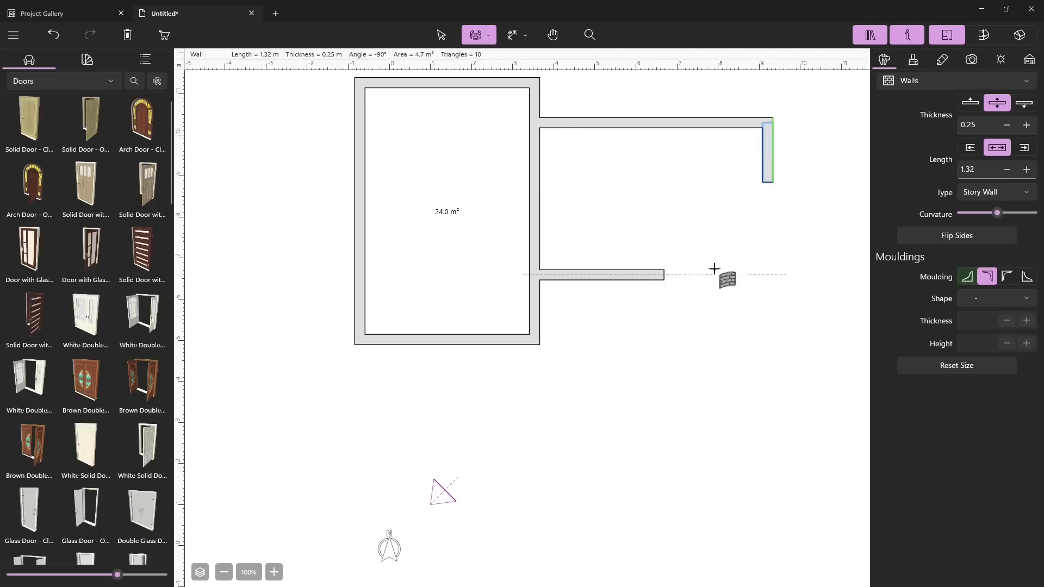
left_click(766, 180)
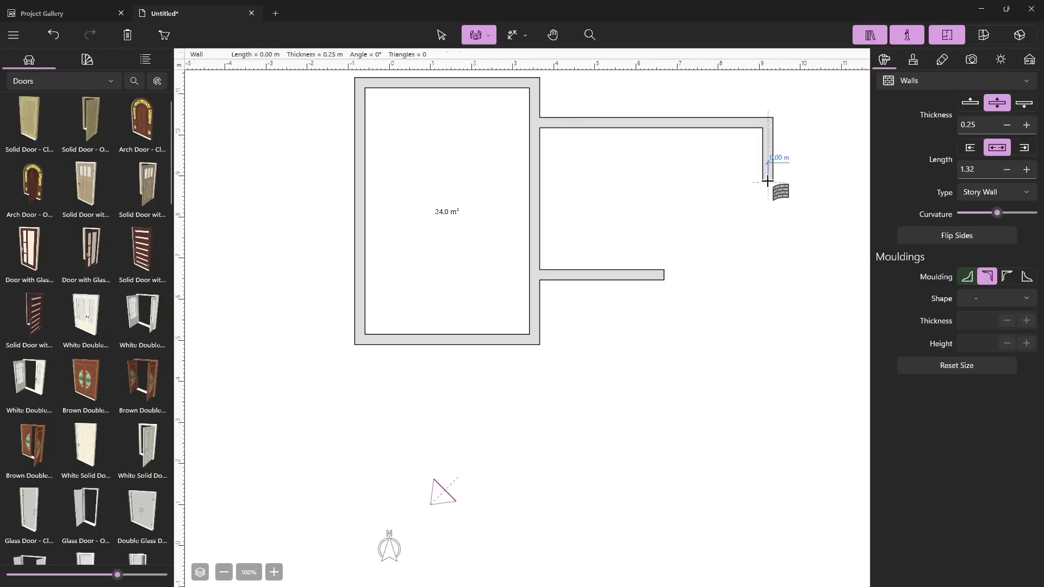
left_click(664, 273)
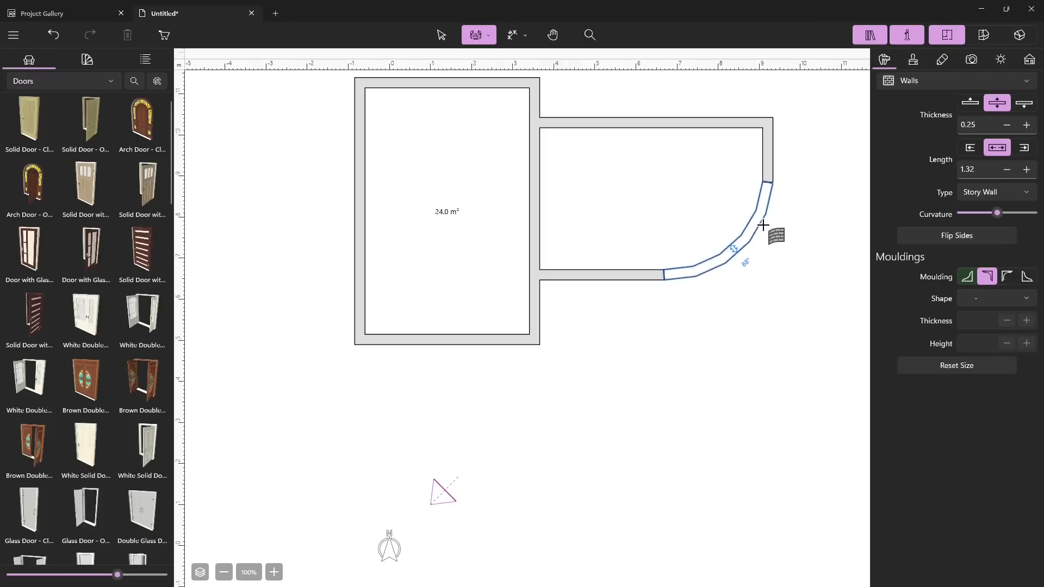
left_click(765, 225)
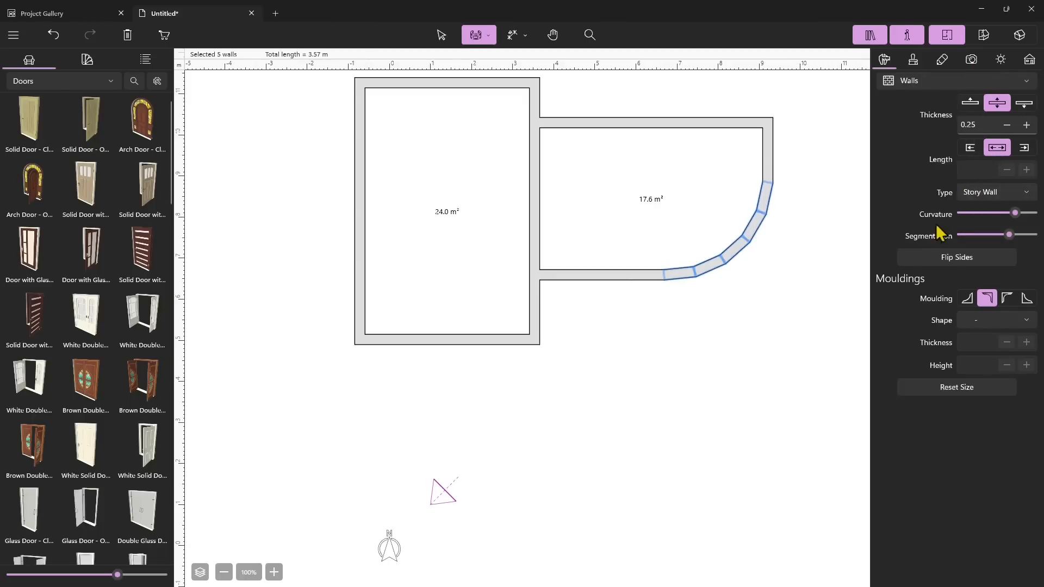
mouse_move(1014, 214)
left_mouse_down()
mouse_move(968, 215)
mouse_move(1022, 213)
mouse_move(1013, 215)
left_mouse_up()
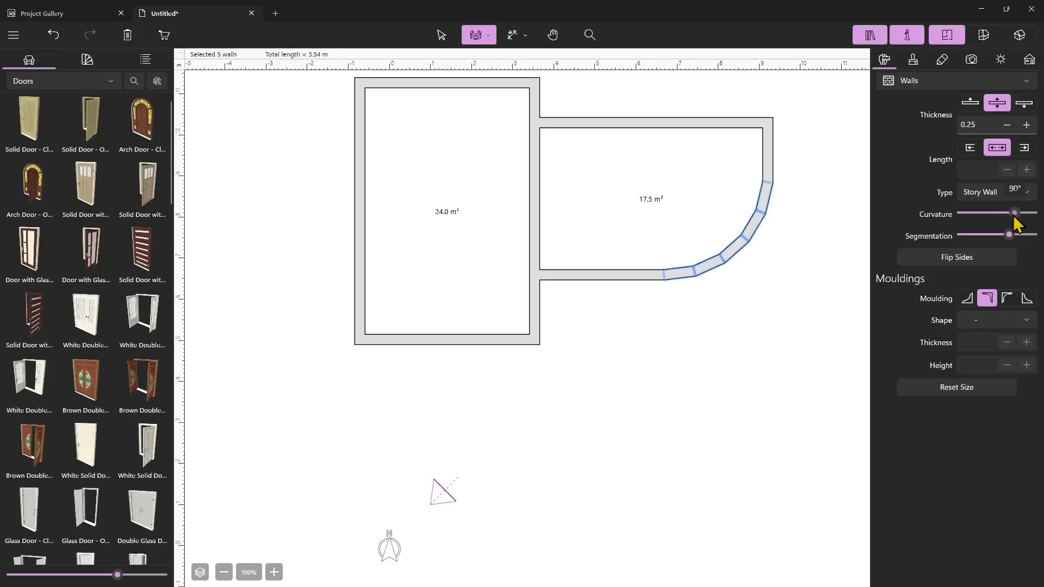
Set the arc wall's segmentation to maximum for a smooth curve
left_click_drag(1013, 214, 1013, 214)
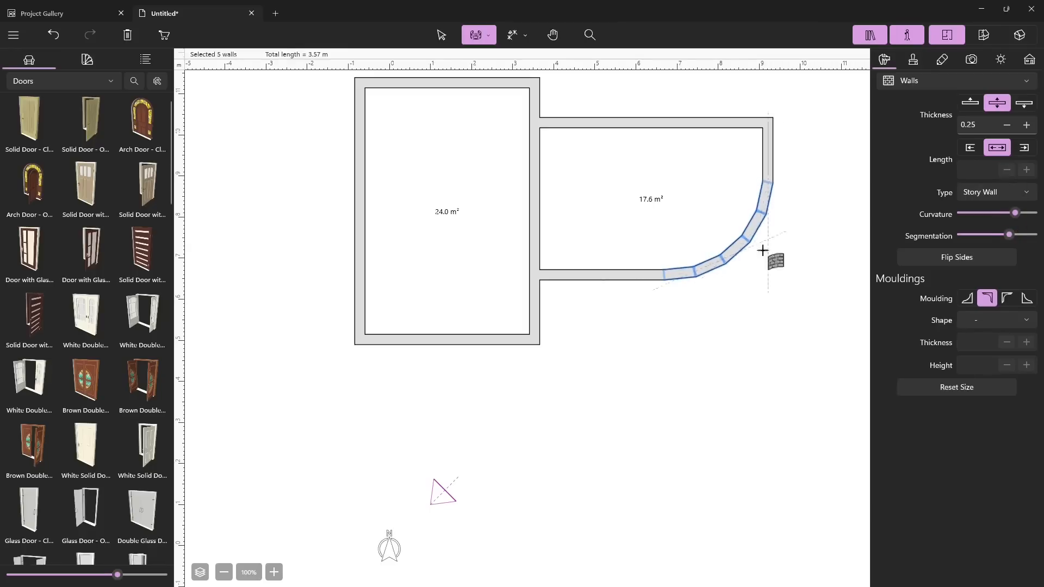
left_click_drag(1009, 237, 967, 238)
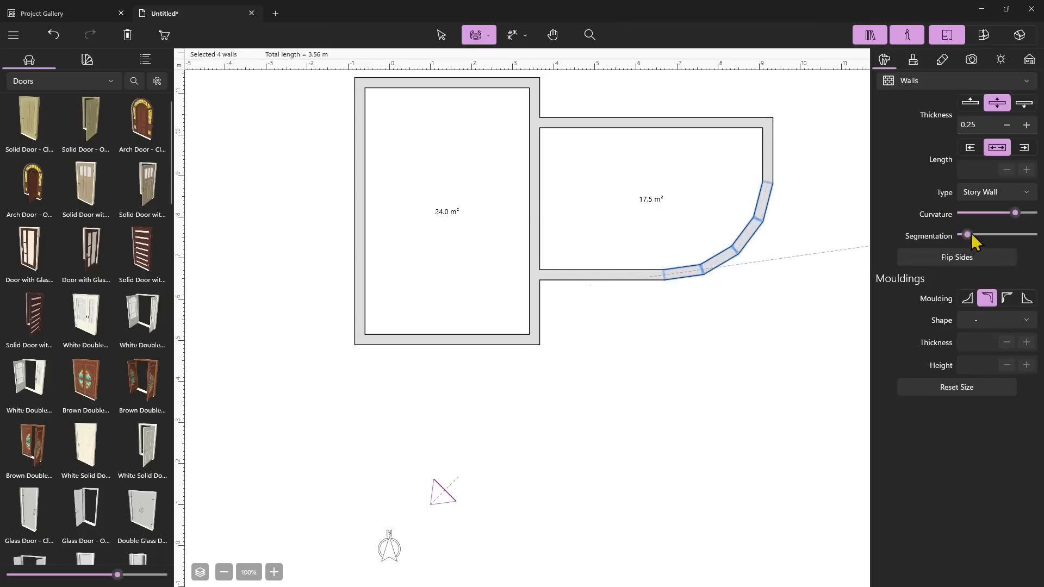
left_click_drag(998, 238, 1035, 246)
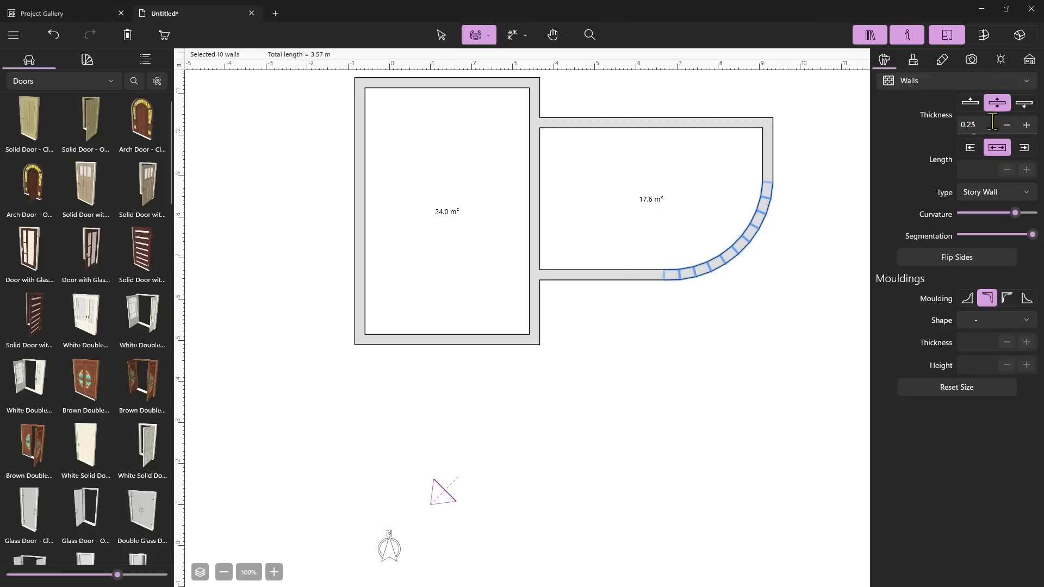
Select the right room's top wall and try raising its thickness to 0.41 m before returning it to 0.25 m
left_click(435, 42)
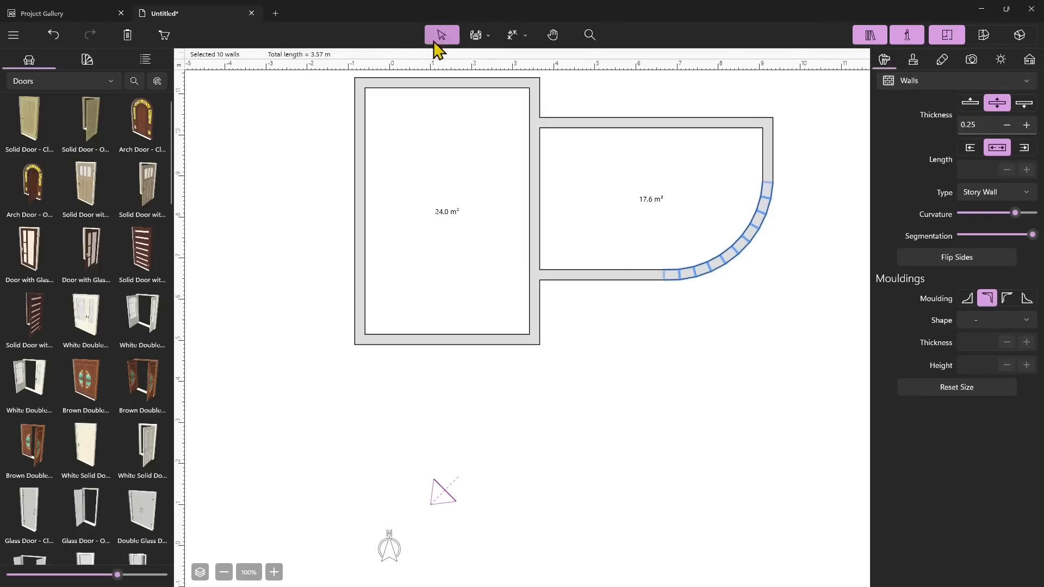
left_click(631, 127)
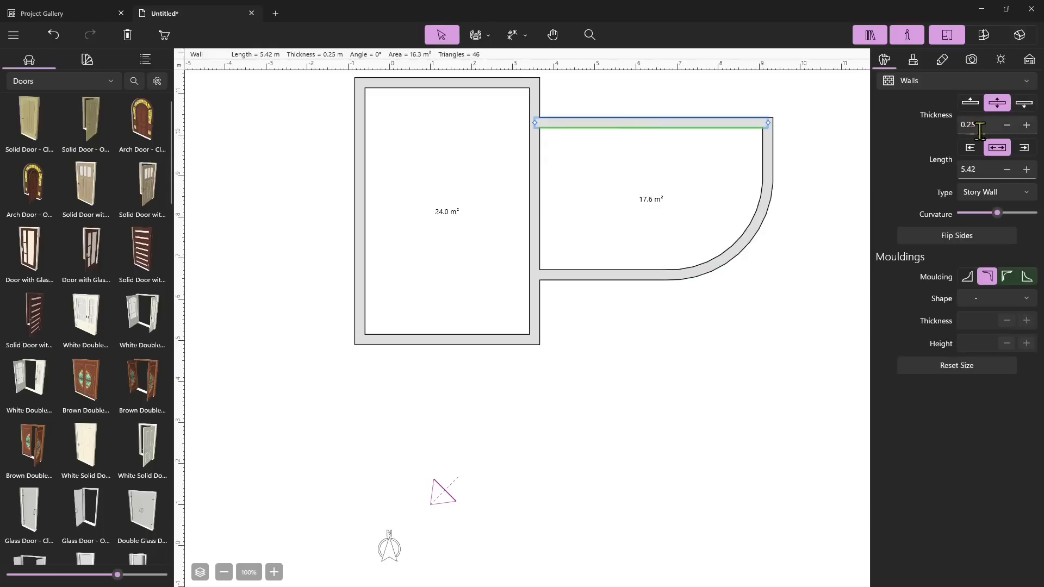
left_click(1027, 129)
left_click(1027, 130)
left_click(1027, 129)
left_click(1027, 130)
left_click(1026, 130)
left_click(1027, 129)
left_click(1027, 129)
left_click(1026, 130)
left_click(1027, 130)
left_click(1027, 130)
left_click(1027, 129)
left_click(1027, 129)
left_click(1027, 130)
left_click(1026, 129)
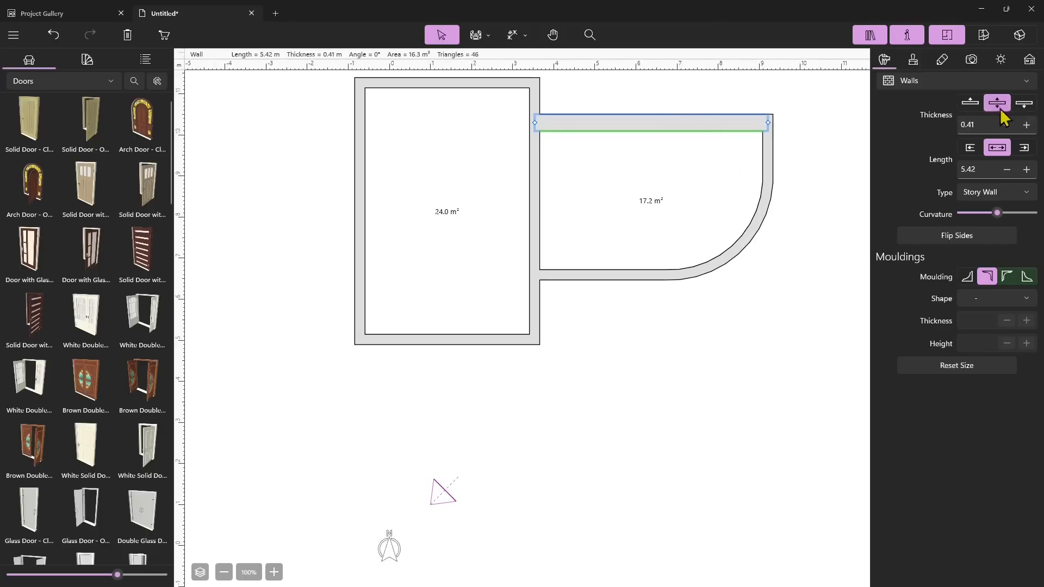
left_click(1007, 125)
left_click(1007, 125)
left_click(1006, 125)
left_click(1006, 126)
left_click(1007, 126)
left_click(1007, 125)
left_click(1007, 126)
left_click(1006, 126)
left_click(1006, 125)
left_click(1006, 125)
left_click(1007, 125)
left_click(1007, 125)
left_click(1006, 125)
left_click(1006, 126)
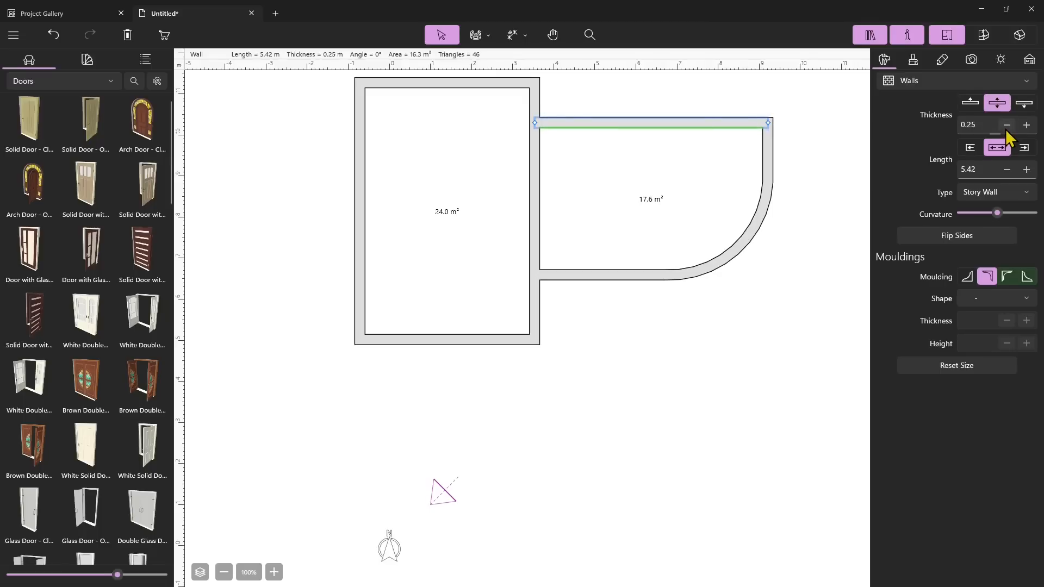
Align the top wall's thickness to its outer side and increase the thickness to 0.59 m
left_click(970, 103)
left_click(1027, 126)
left_click(1027, 125)
left_click(1027, 126)
left_click(1027, 125)
left_click(1026, 126)
left_click(1026, 126)
left_click(1026, 126)
left_click(1026, 126)
left_click(1027, 125)
left_click(1027, 126)
left_click(1027, 126)
left_click(1026, 125)
left_click(1026, 126)
left_click(1026, 125)
left_click(1027, 126)
left_click(1027, 125)
left_click(1027, 126)
left_click(1027, 126)
left_click(1027, 125)
left_click(1027, 126)
left_click(1026, 125)
left_click(1027, 126)
left_click(1027, 125)
left_click(1027, 126)
left_click(1027, 125)
left_click(1026, 126)
left_click(1027, 126)
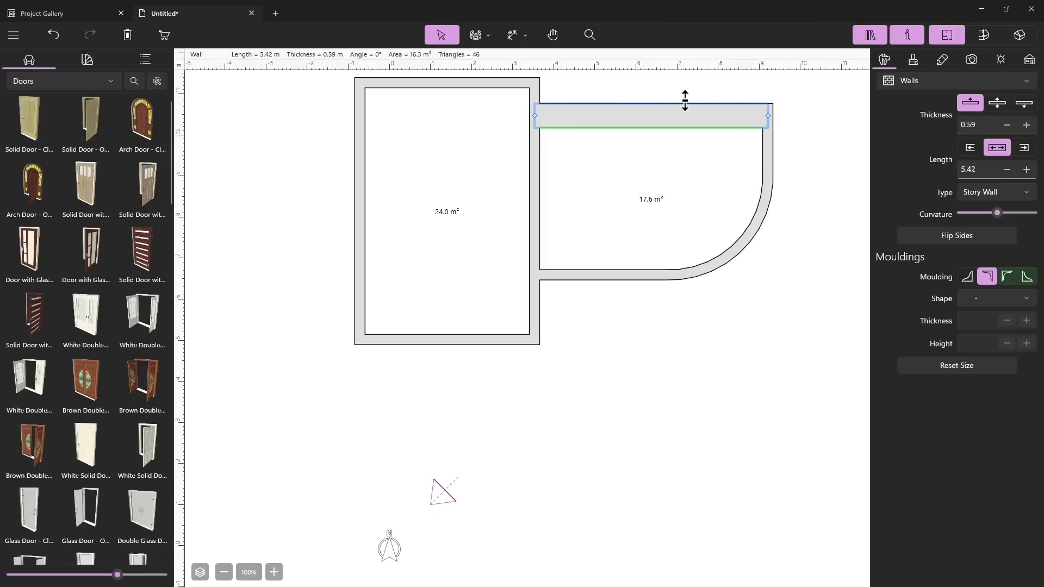
Reduce the top wall's thickness to 0.20 m
left_click(1009, 131)
left_click(1010, 131)
left_click(1010, 131)
left_click(1010, 131)
left_click(1010, 131)
left_click(1010, 131)
left_click(1009, 131)
left_click(1009, 131)
left_click(1010, 131)
left_click(1009, 131)
left_click(1009, 132)
left_click(1009, 131)
left_click(1009, 131)
left_click(1009, 131)
left_click(1009, 131)
left_click(1010, 131)
left_click(1027, 124)
left_click(1026, 125)
left_click(1027, 125)
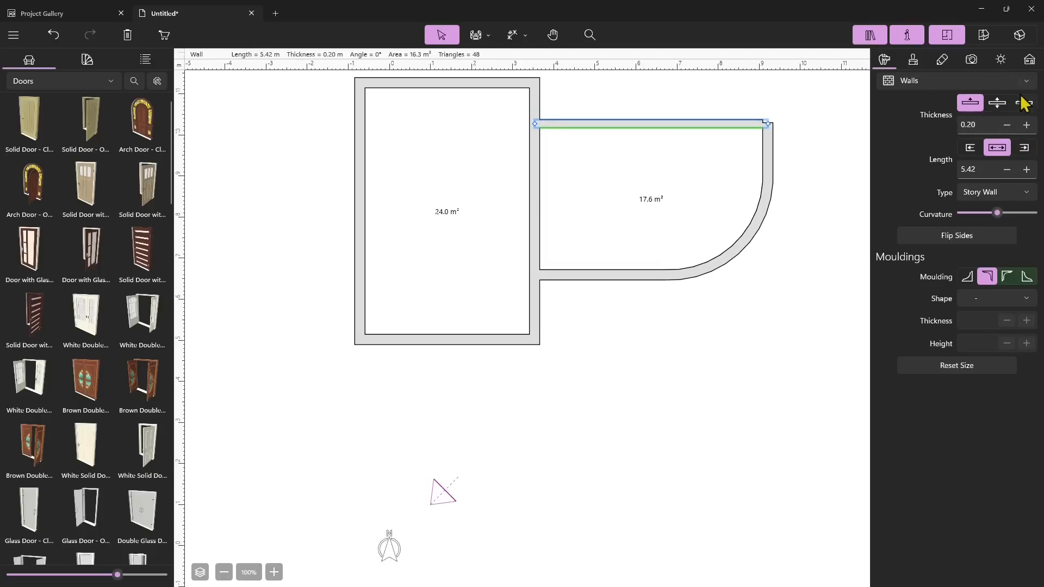
Align the top wall's thickness to its inner side and set the thickness to 0.39 m
left_click(1024, 102)
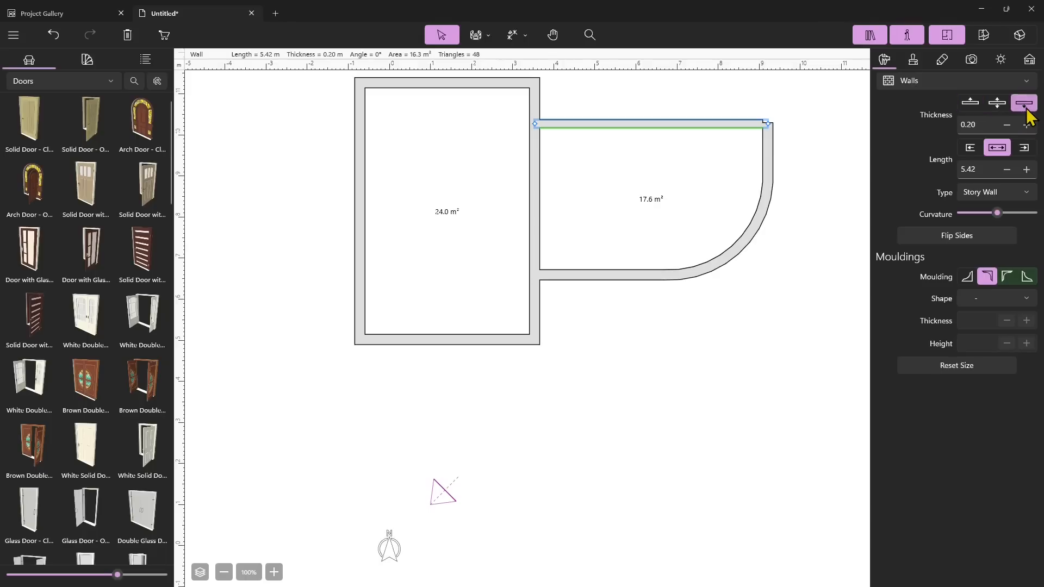
left_click(1027, 126)
left_click(1026, 125)
left_click(1026, 125)
left_click(1027, 124)
left_click(1027, 124)
left_click(1026, 125)
left_click(1027, 125)
left_click(1007, 125)
left_click(1007, 125)
left_click(1007, 125)
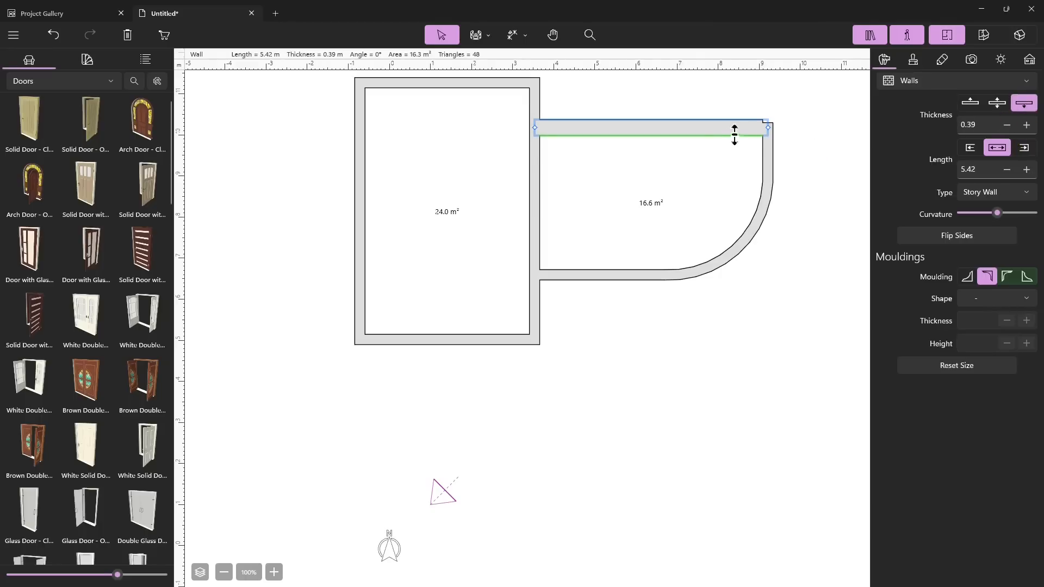
left_click(771, 134)
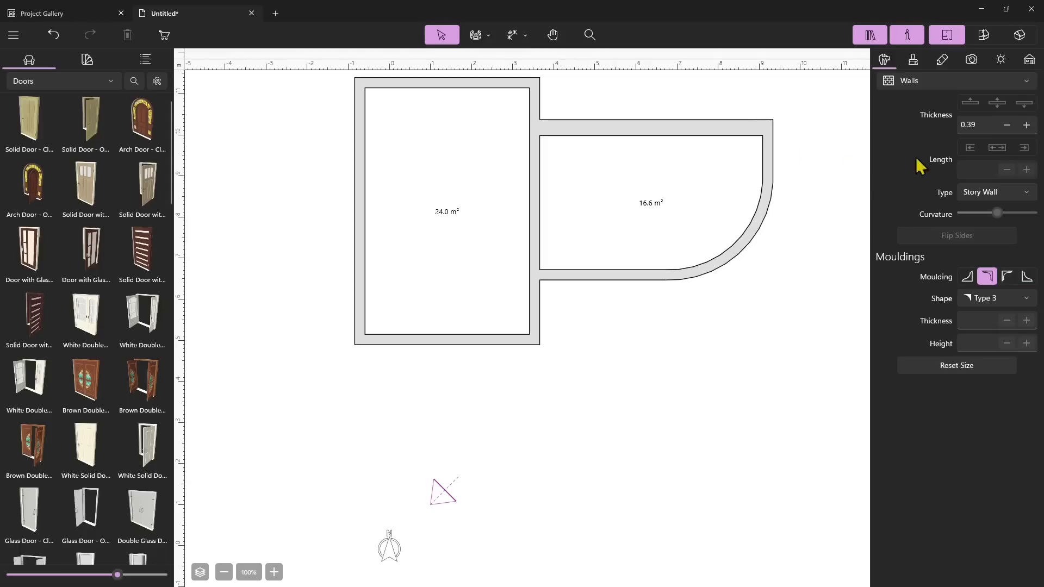
Extend the left room's left wall downward about 3.4 m beyond the room's lower corner
double_click(586, 269)
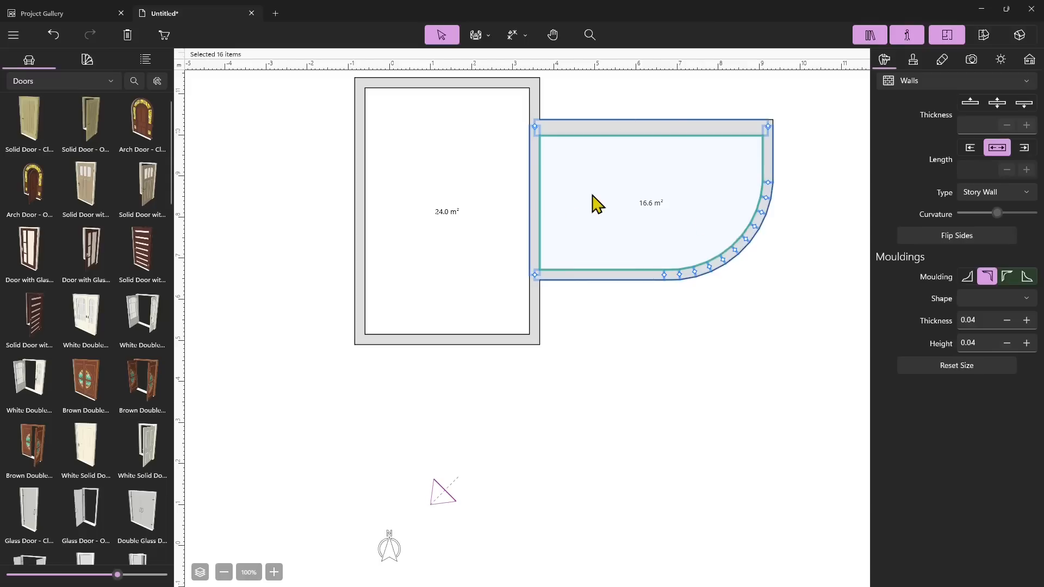
left_click(393, 225)
double_click(355, 225)
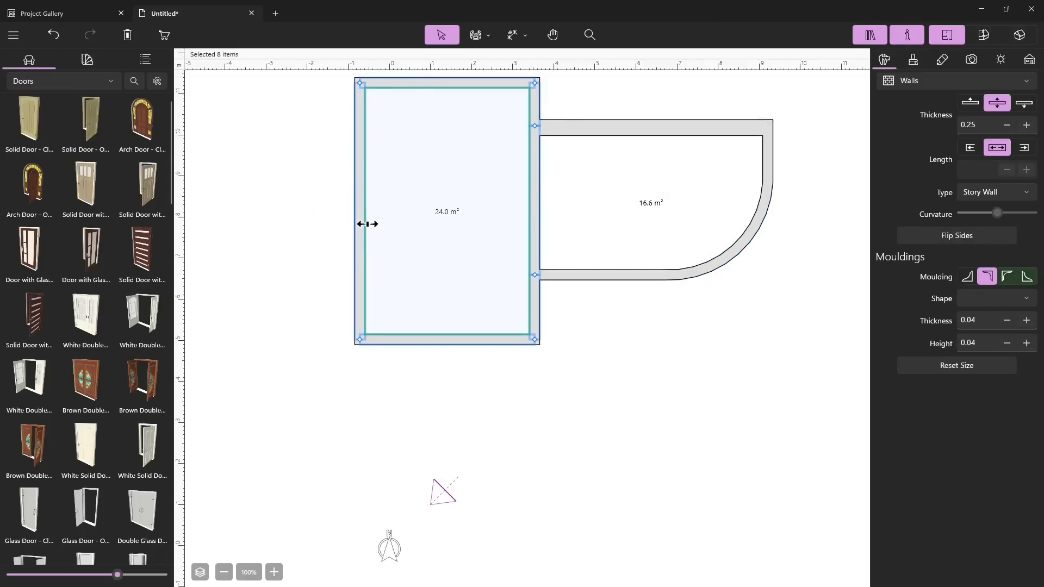
left_click(345, 228)
double_click(355, 225)
left_click(357, 231)
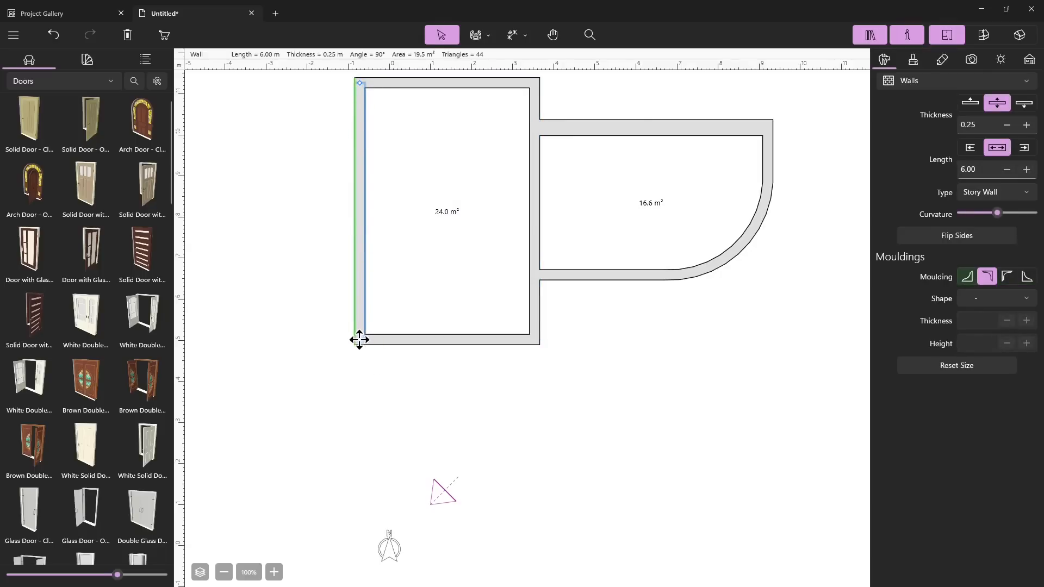
left_click_drag(359, 340, 363, 486)
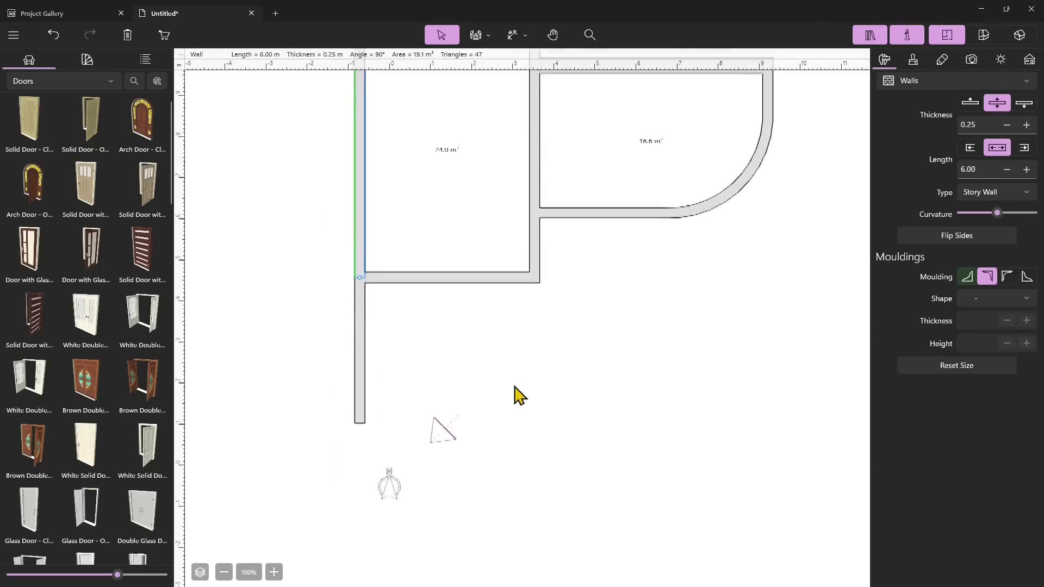
Try extending the left room's bottom wall westward past the left wall and delete the protruding stub
left_click(396, 340)
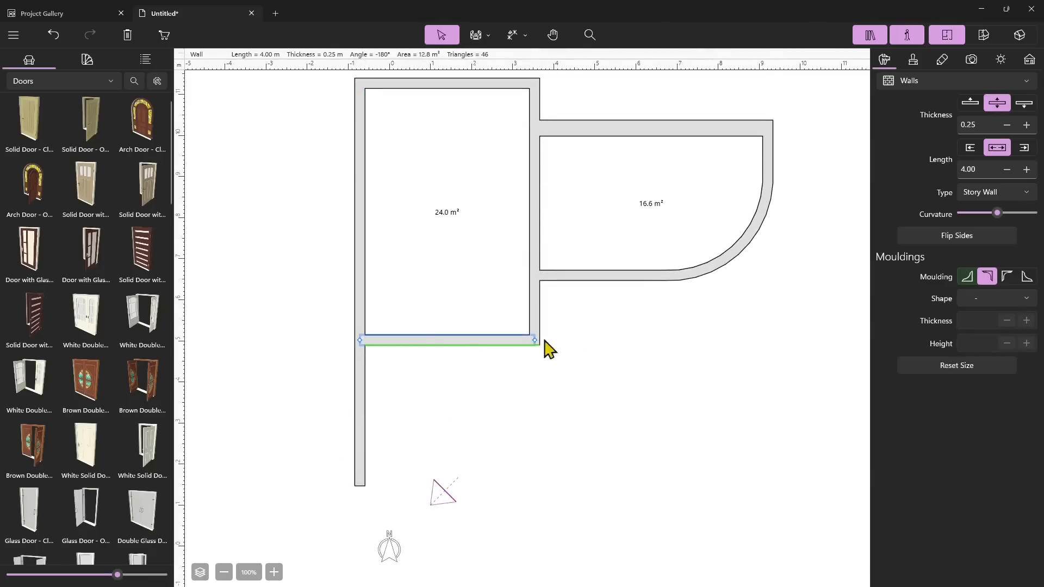
left_click_drag(360, 340, 327, 339)
left_click(415, 375)
left_click(425, 343)
left_click(430, 391)
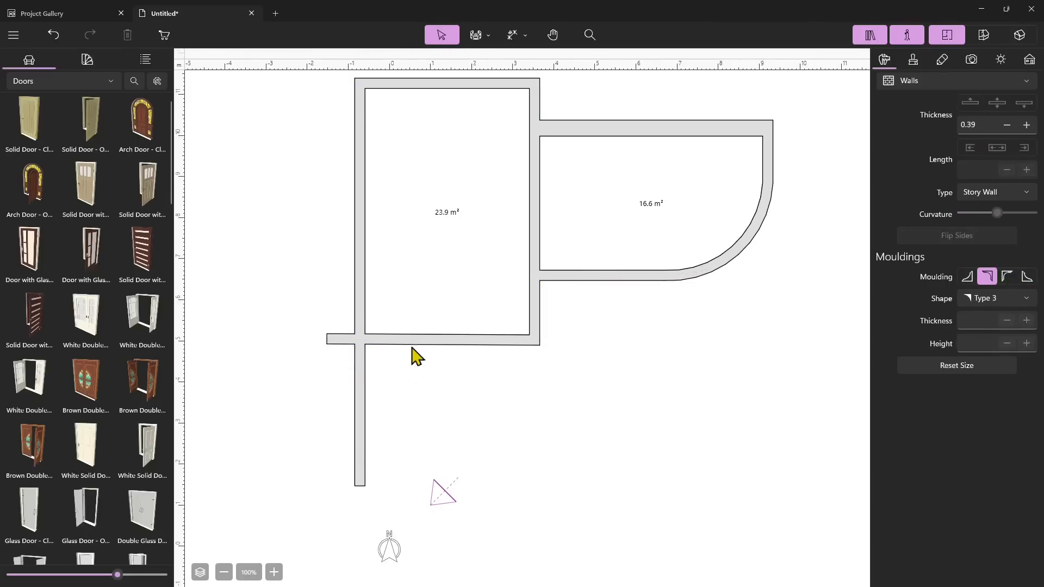
left_click(459, 340)
left_click(459, 341)
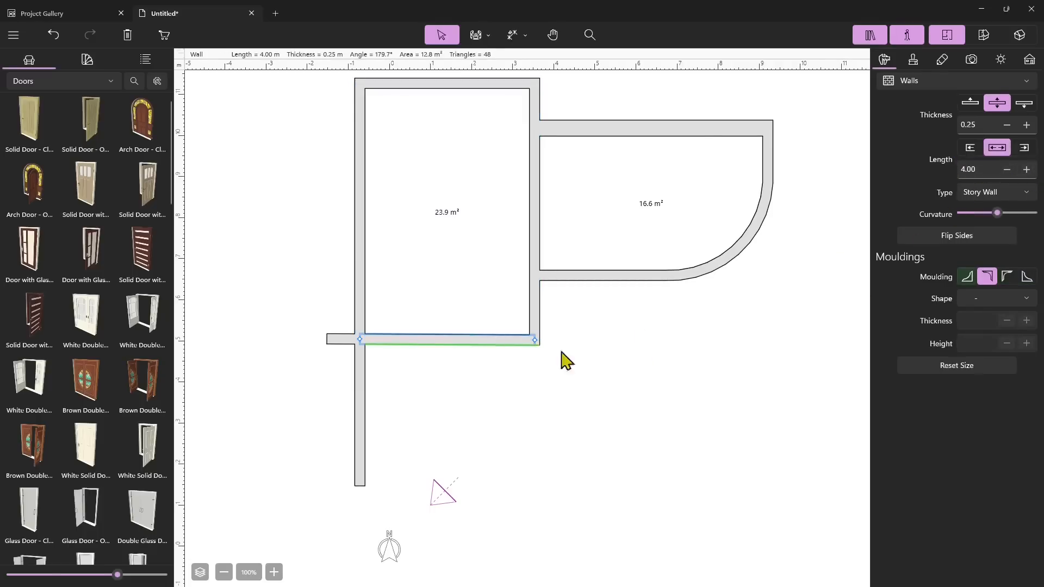
left_click(337, 342)
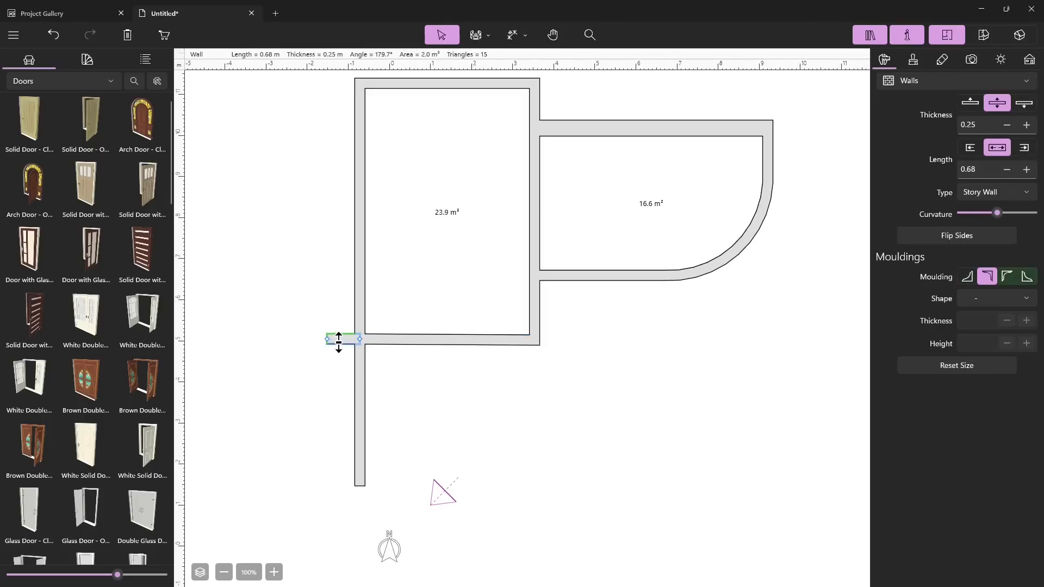
key("Delete")
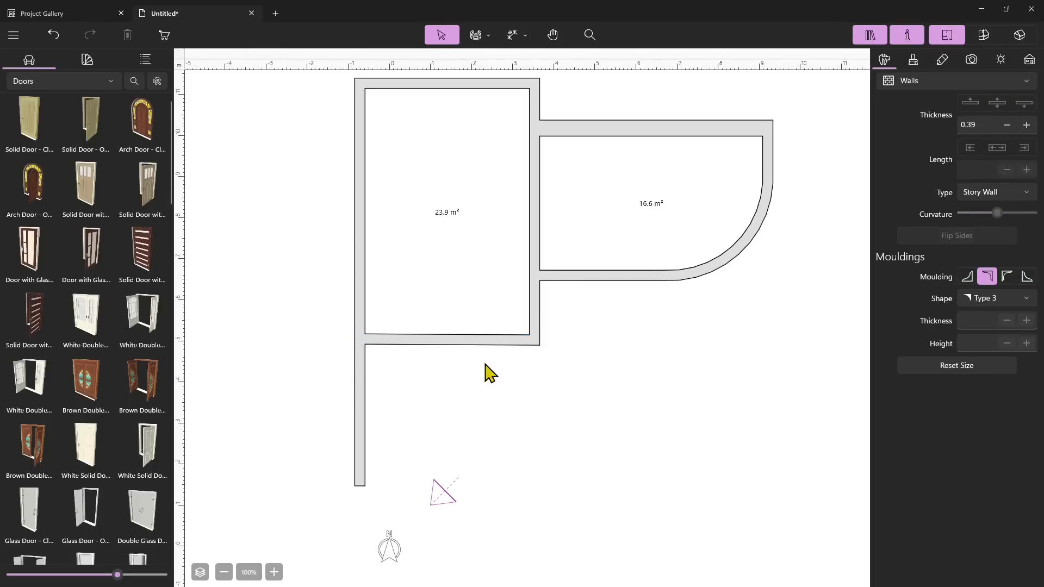
Try lengthening the left room's bottom wall to 4.20 m and undo the length changes
left_click(470, 343)
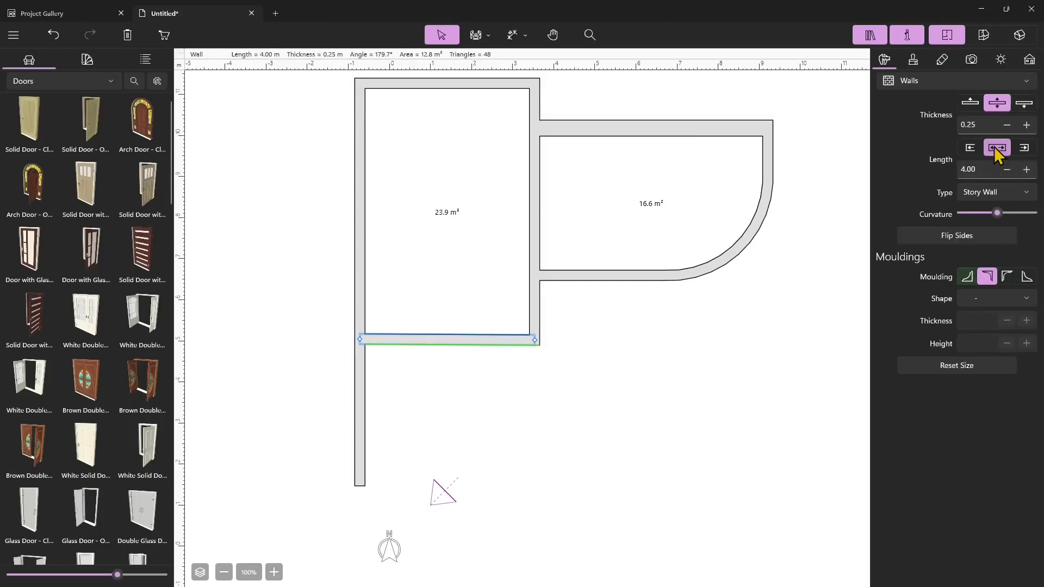
left_click(1026, 169)
left_click(1027, 170)
left_click(1027, 169)
left_click(1027, 169)
left_click(1027, 169)
left_click(1027, 169)
left_click(1027, 169)
left_click(1027, 169)
left_click(1027, 169)
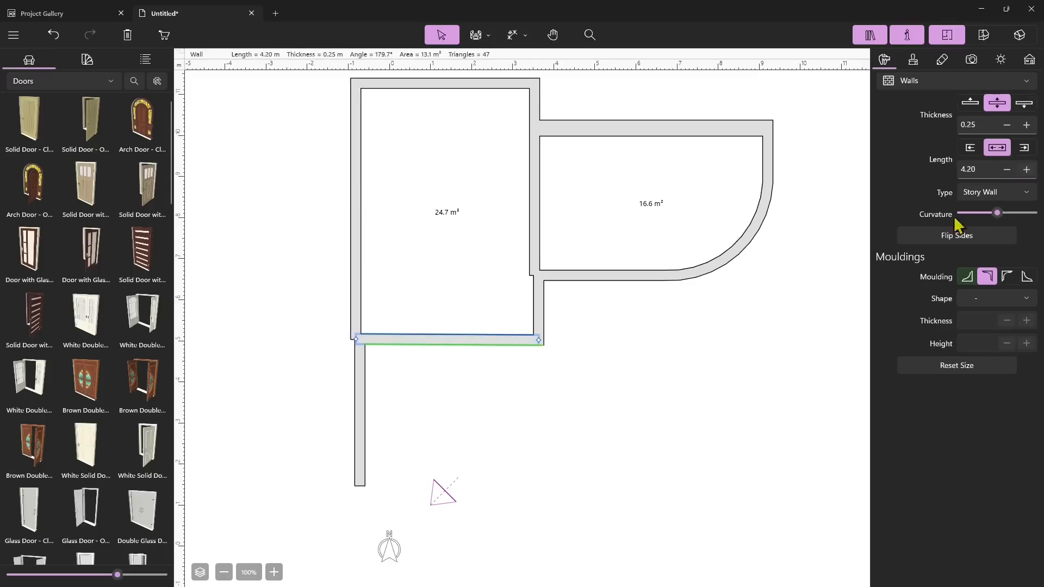
key("ctrl+z")
key("ctrl+z")
key("ctrl+z")
key("ctrl+z")
key("ctrl+z")
key("ctrl+z")
key("ctrl+z")
key("ctrl+z")
key("ctrl+z")
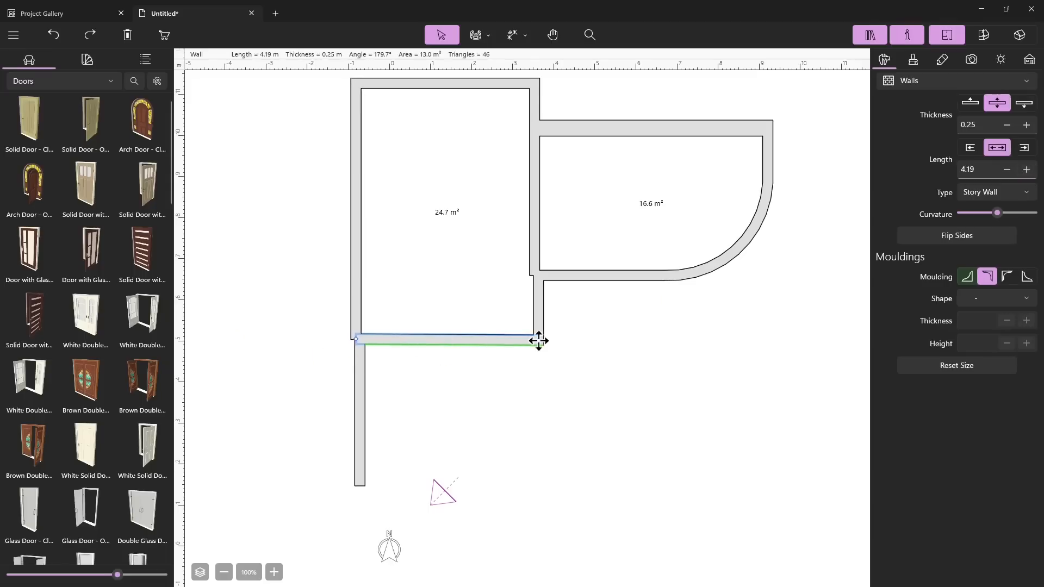
key("ctrl+z")
key("ctrl+z")
key("ctrl+z")
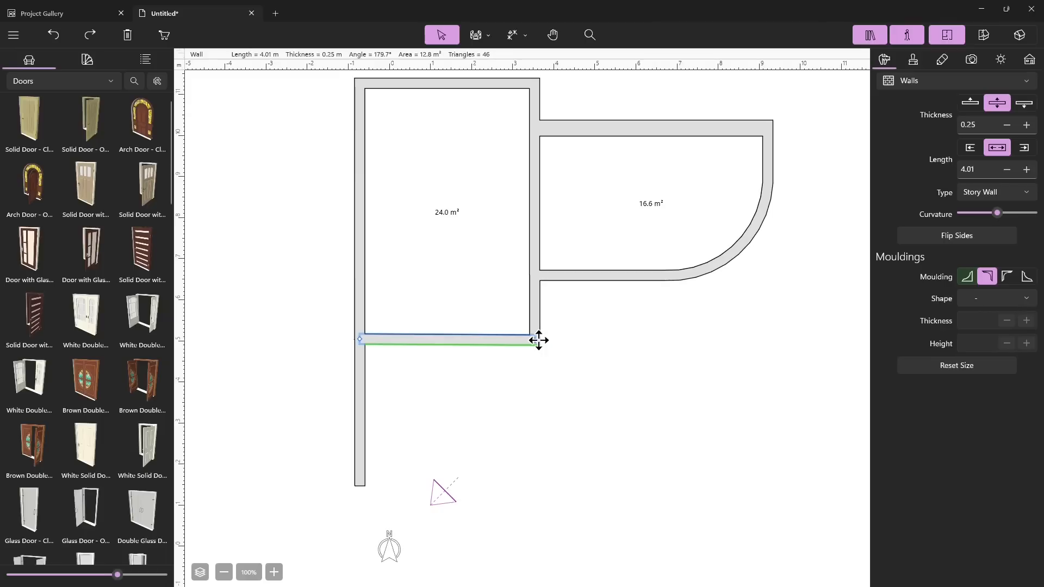
Lengthen the lower extension wall to 4.01 m, switching the end it grows from
left_click(505, 432)
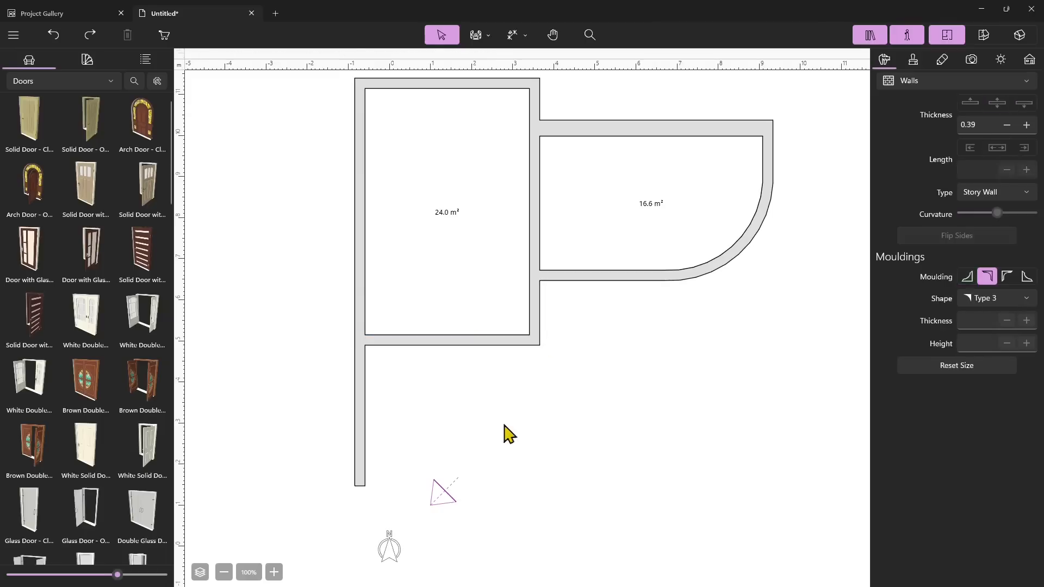
left_click(360, 405)
left_click(1024, 152)
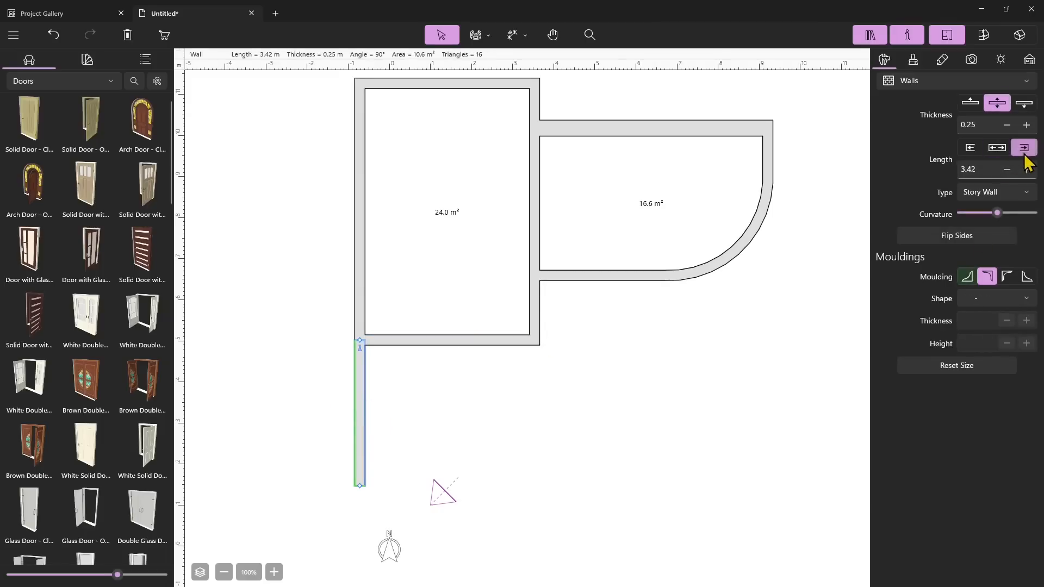
left_click(1027, 169)
left_click(1027, 169)
left_click(1027, 169)
left_click(1027, 169)
left_click(1026, 169)
left_click(1027, 169)
left_click(1026, 169)
left_click(1027, 170)
left_click(1027, 170)
left_click(1027, 170)
left_click(1027, 170)
left_click(1027, 171)
left_click(1027, 171)
left_click(1027, 170)
left_click(1026, 170)
left_click(970, 147)
left_click(1027, 170)
left_click(1026, 170)
left_click(1027, 171)
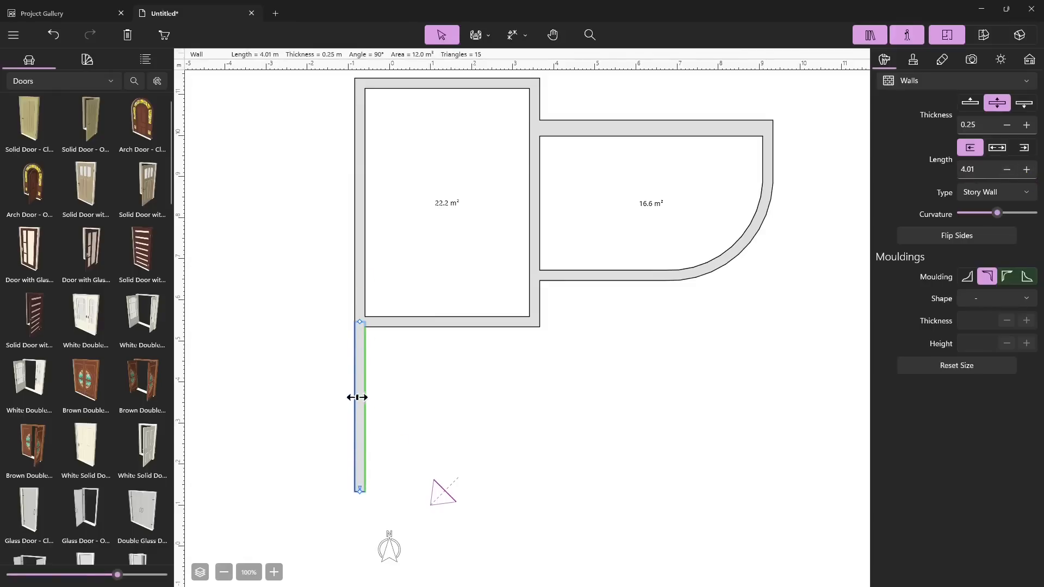
Move the extension wall about 1 m west, detaching it from the room, and lengthen it to 3.98 m
left_click_drag(359, 322, 318, 392)
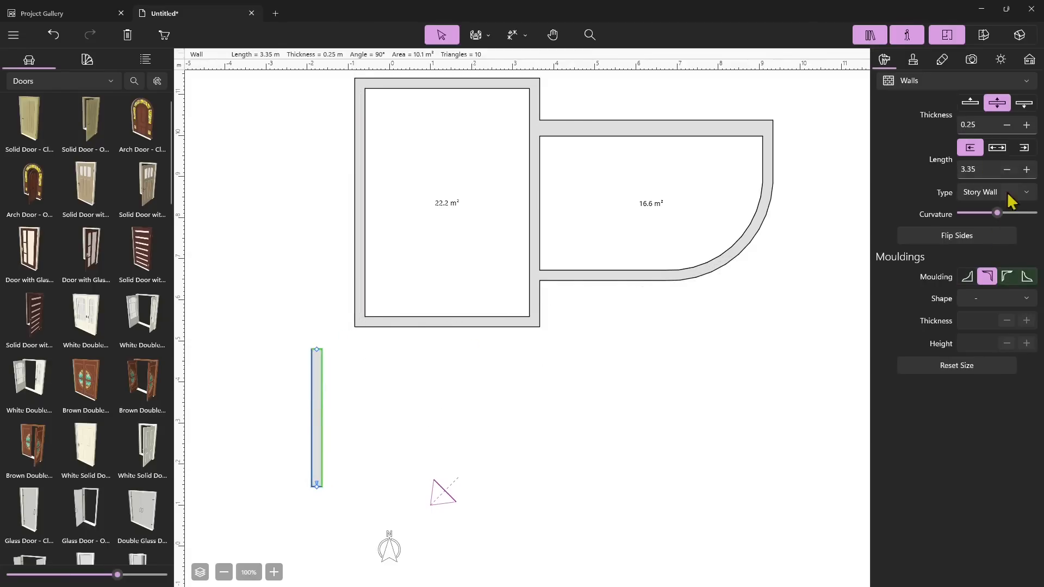
left_click(1027, 169)
left_click(1026, 169)
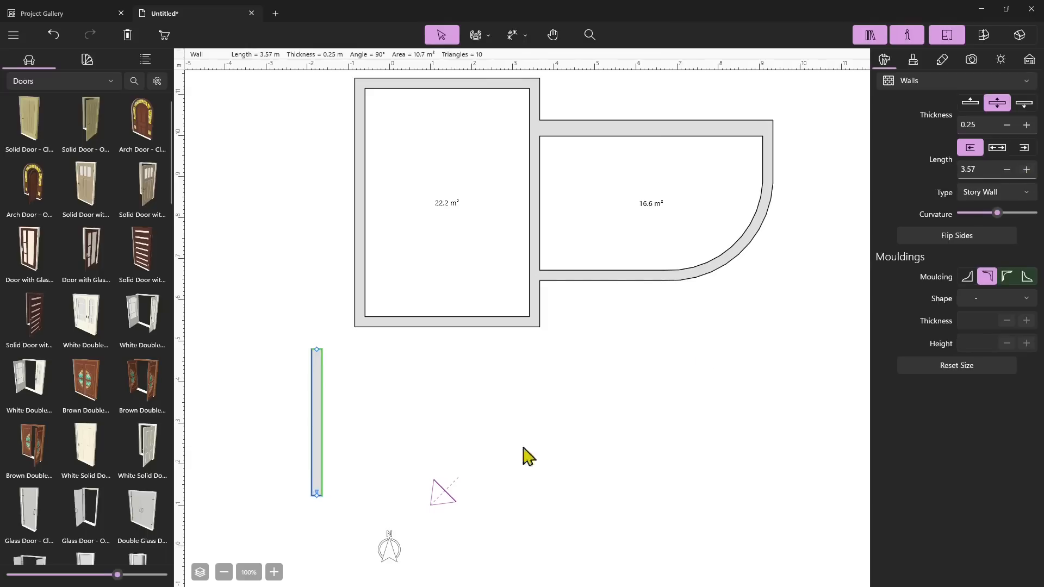
left_click(1024, 148)
left_click(1027, 170)
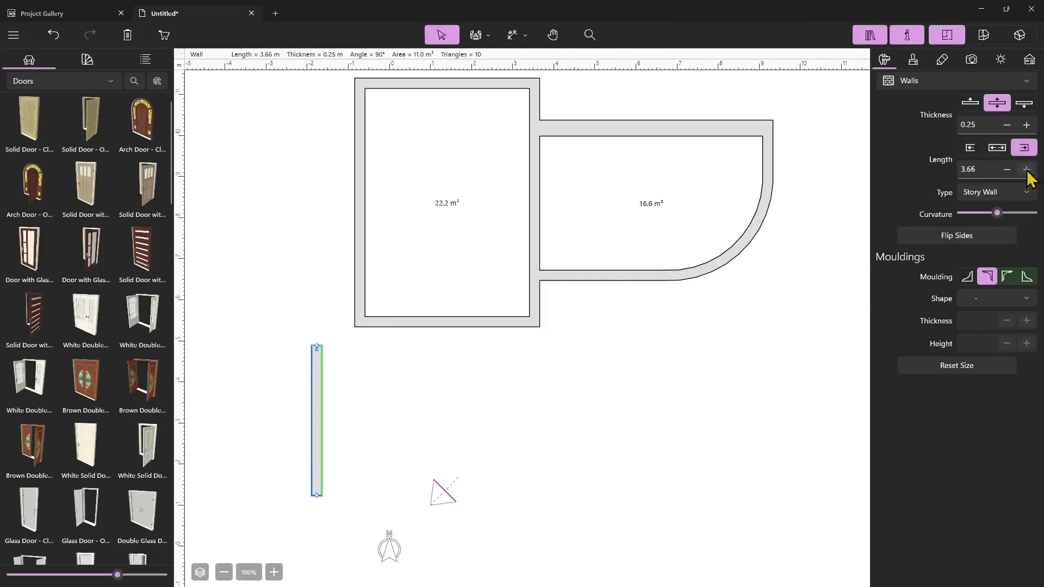
left_click(1027, 169)
left_click(996, 152)
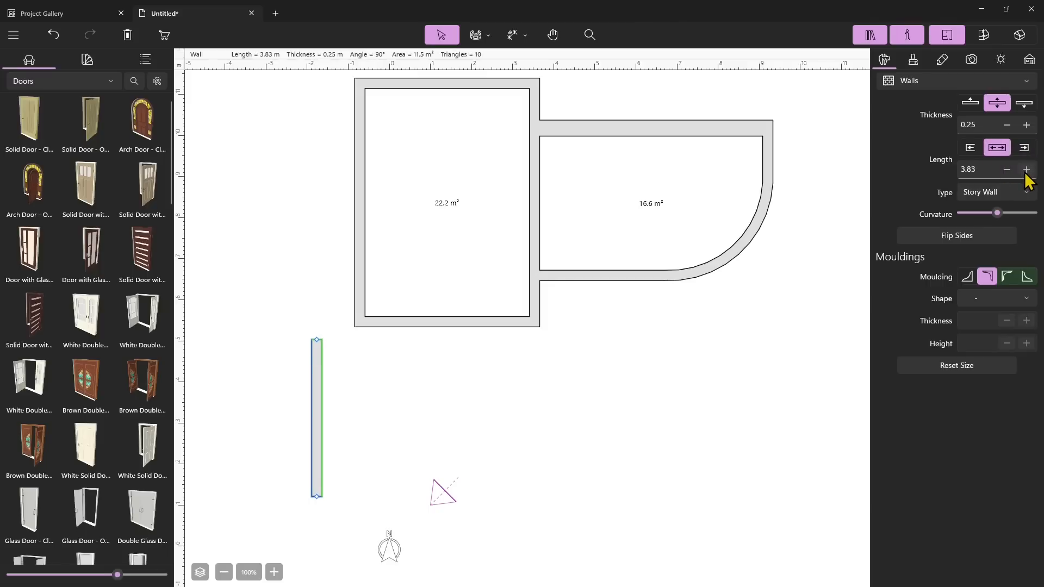
left_click(1027, 169)
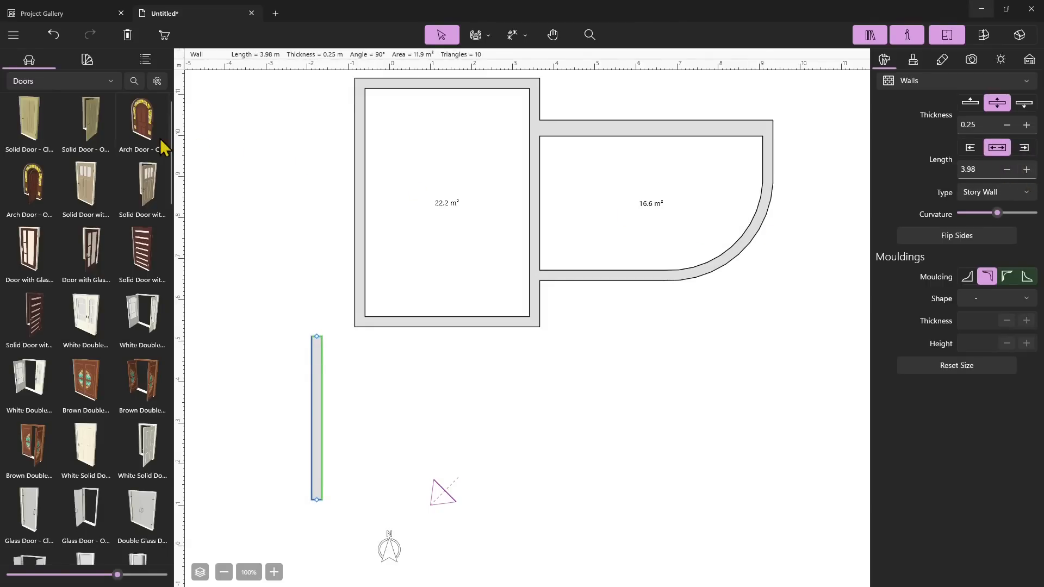
Place a solid door from the Doors library into the right room's lower wall
left_click_drag(34, 127, 587, 294)
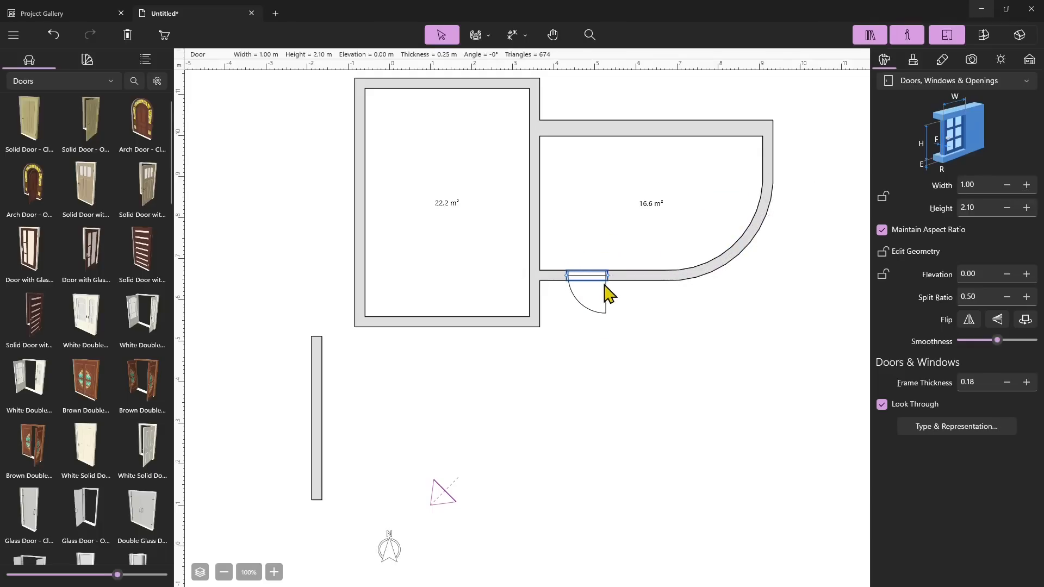
Shorten the wall between the two rooms from its lower end, opening a gap that joins them
left_click(537, 227)
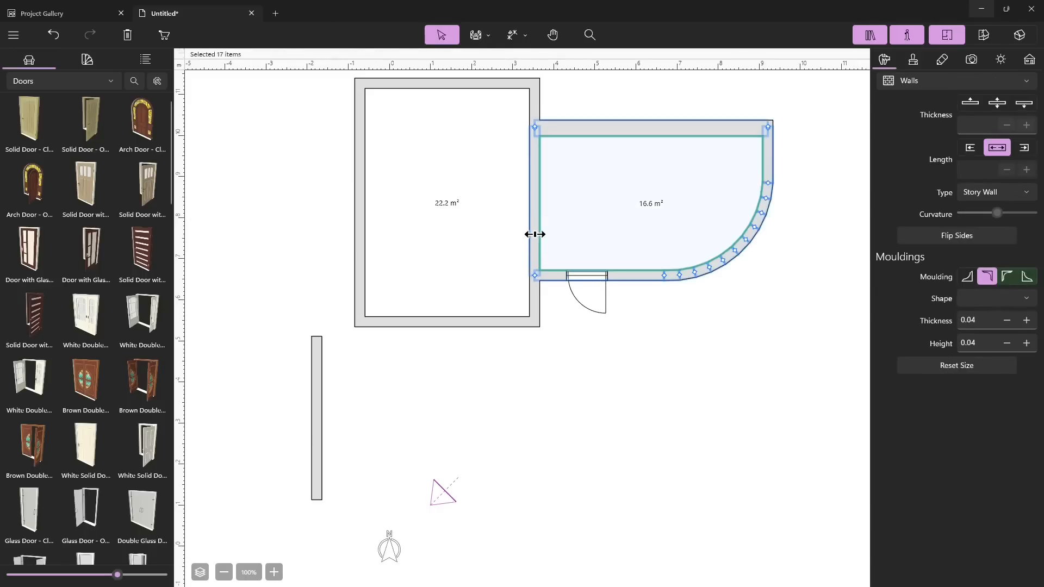
left_click(535, 234)
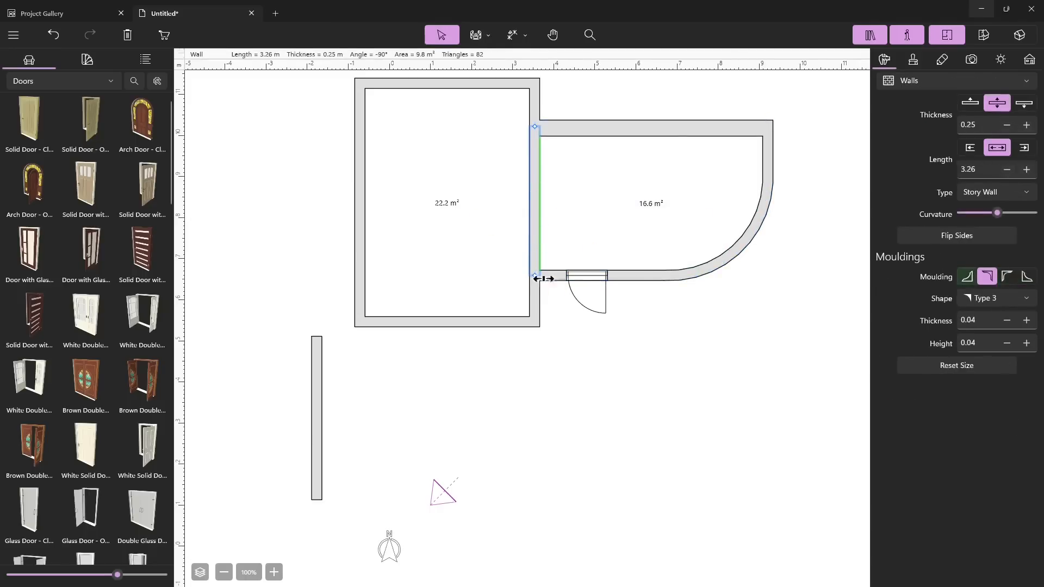
left_click_drag(535, 274, 534, 177)
left_click(514, 230)
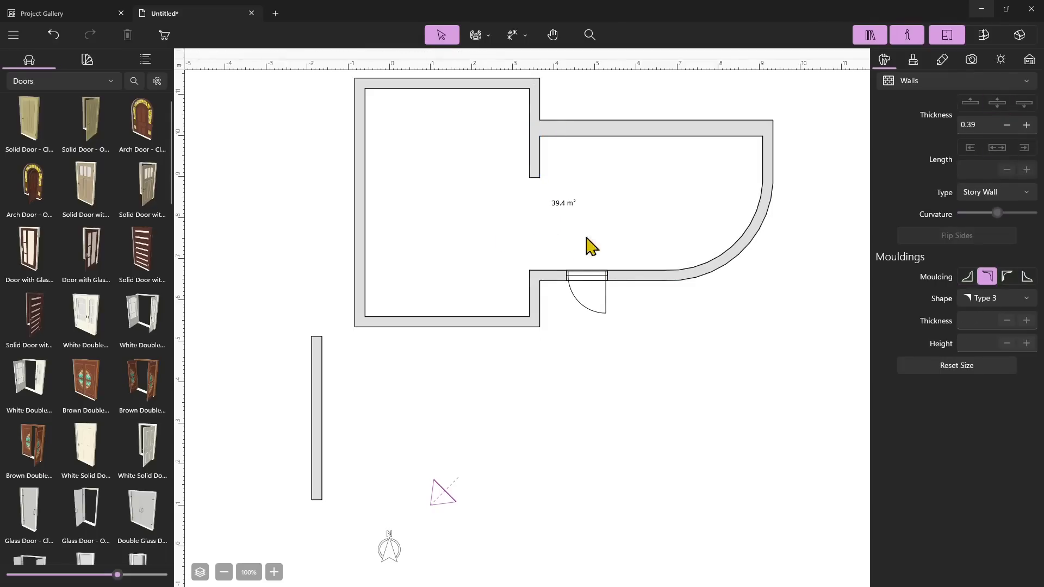
Draw a straight wall about 1.35 m long up from the lower wall, inside the gap between the rooms
left_click(478, 36)
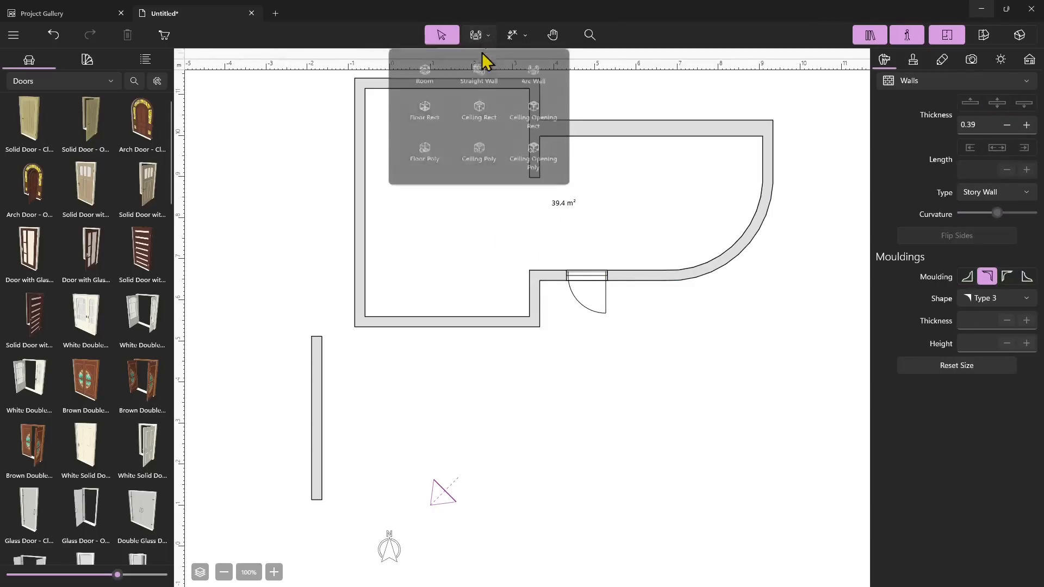
left_click(416, 81)
left_click(484, 37)
left_click(478, 76)
left_click(535, 271)
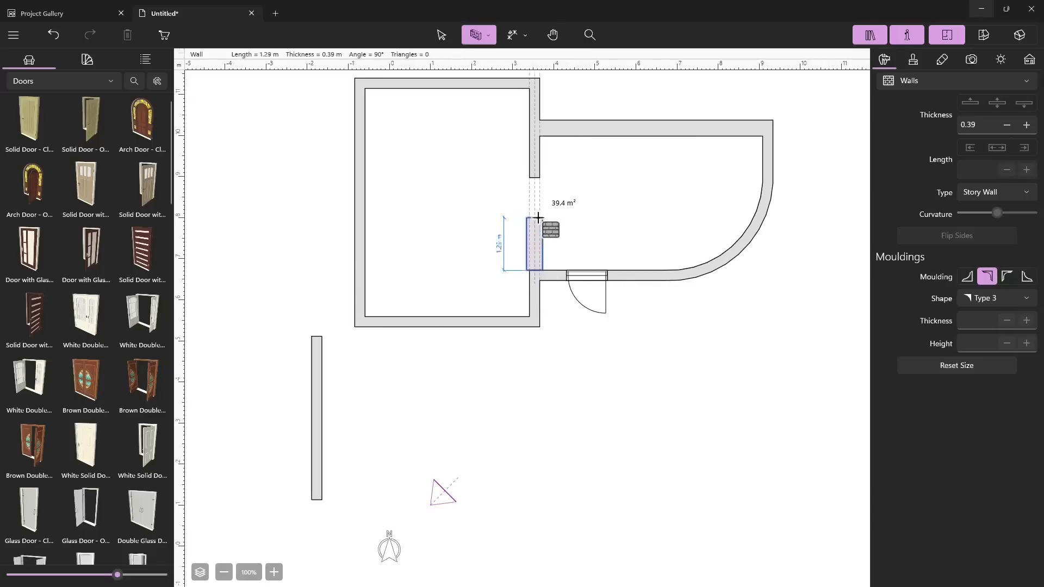
double_click(534, 216)
key("Escape")
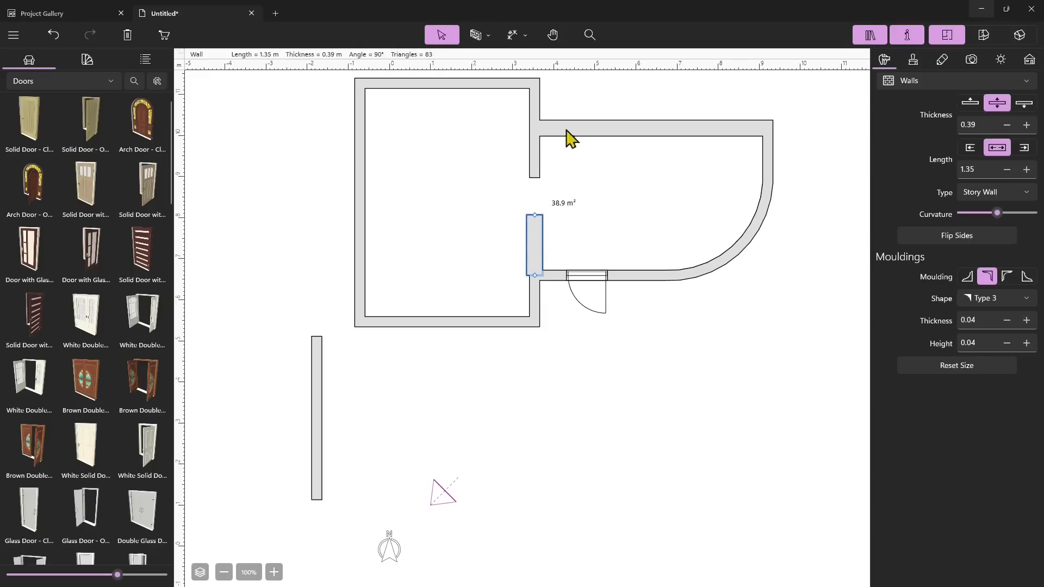
Set the new short wall's thickness to 0.25 m
left_click(536, 161)
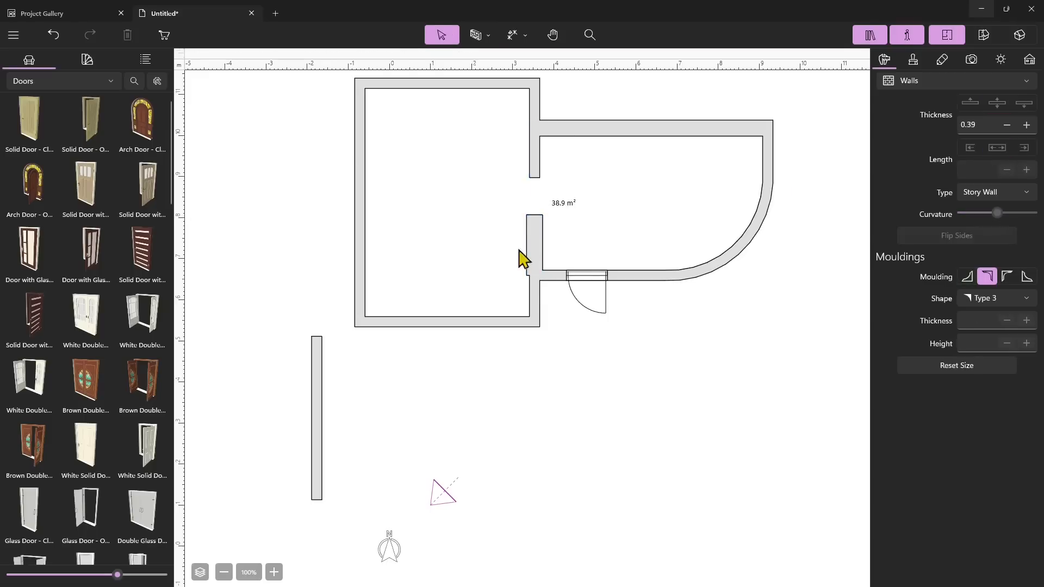
left_click(681, 242)
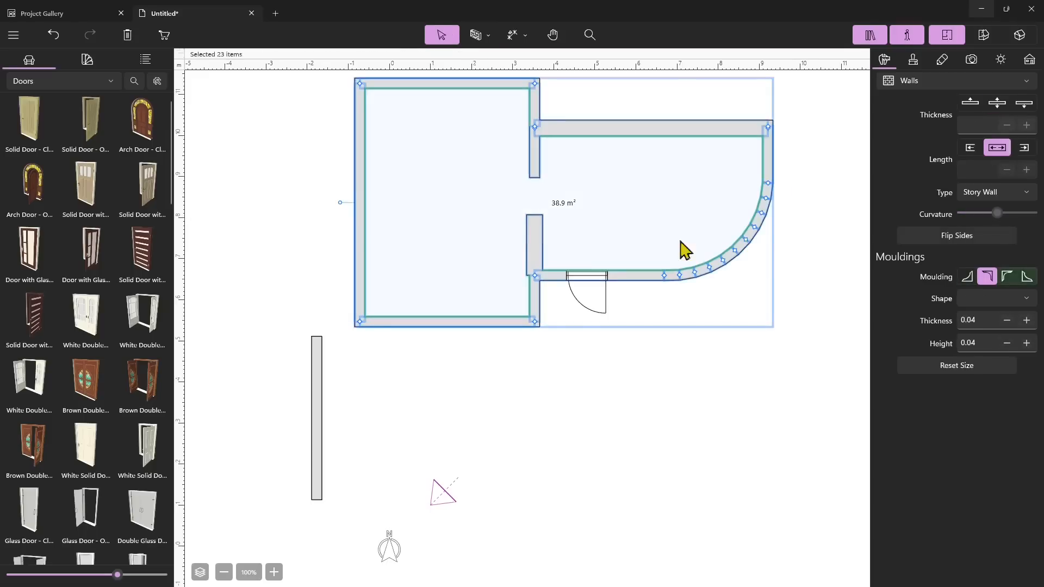
left_click(533, 234)
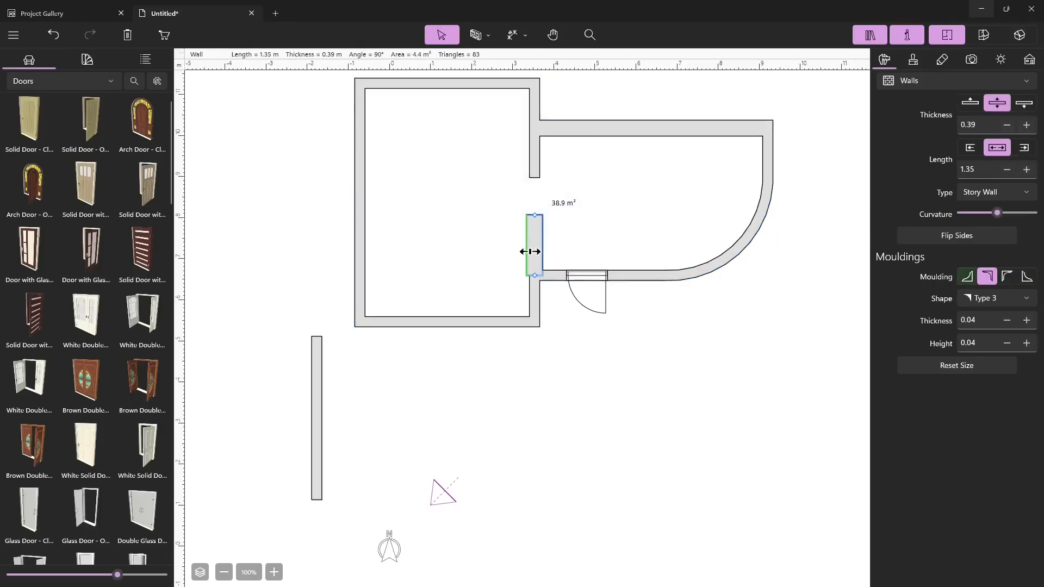
left_click(976, 124)
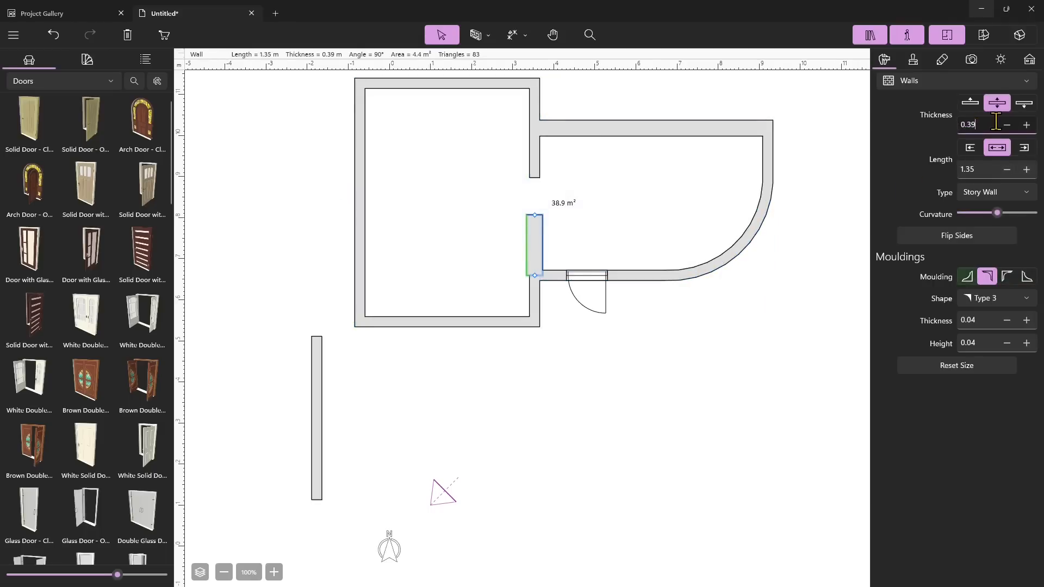
type("0.25")
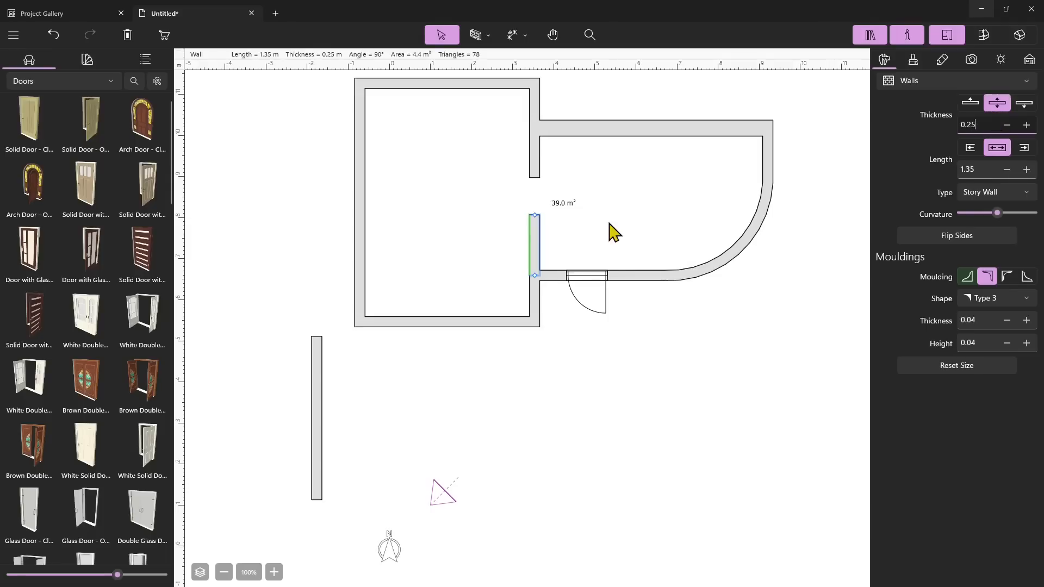
left_click(579, 286)
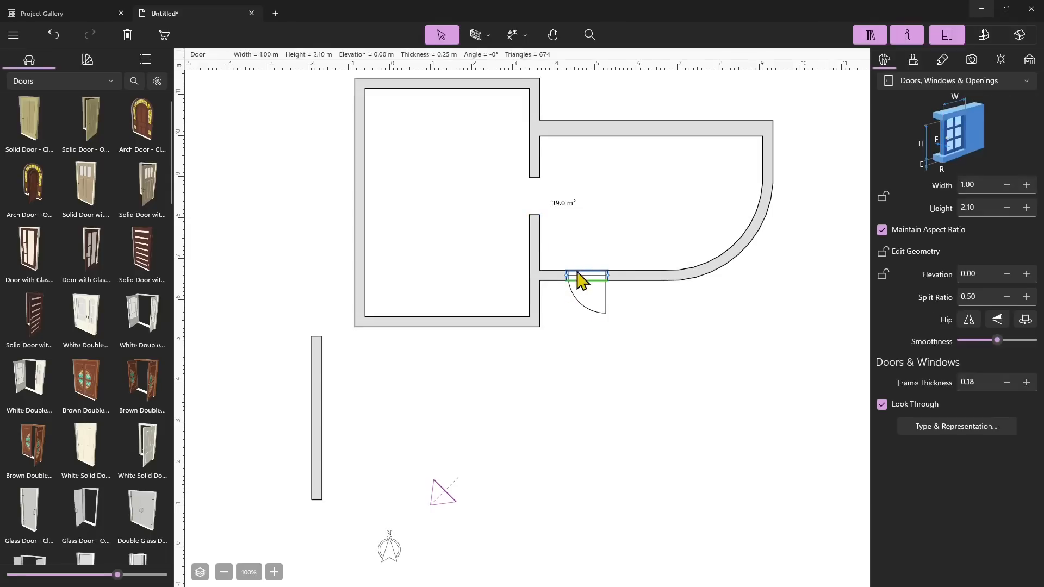
Open the split 2D/3D view and show the placed door in 3D, orbiting around it
left_click(983, 35)
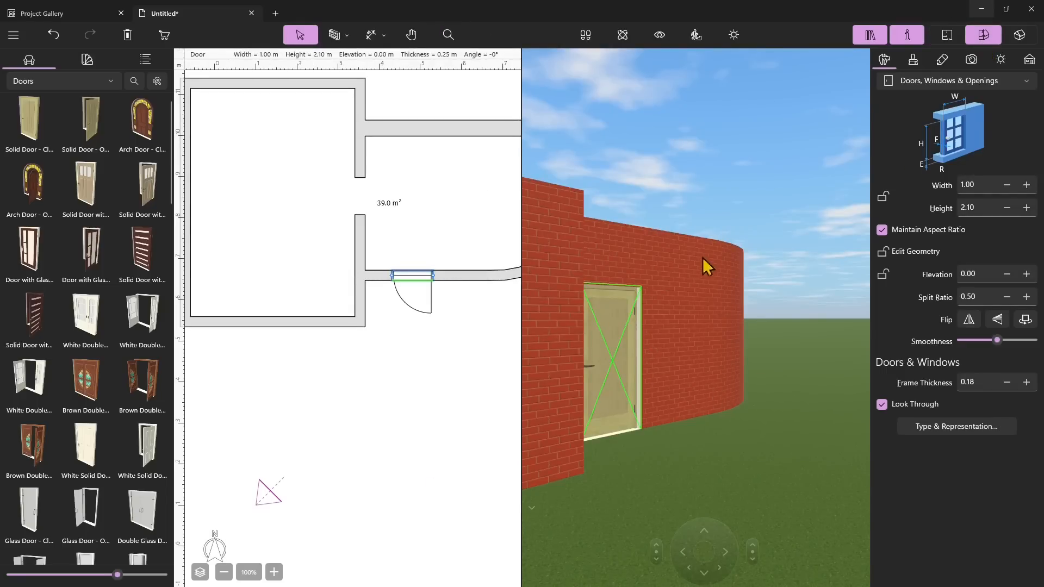
scroll(723, 333, "down", 6)
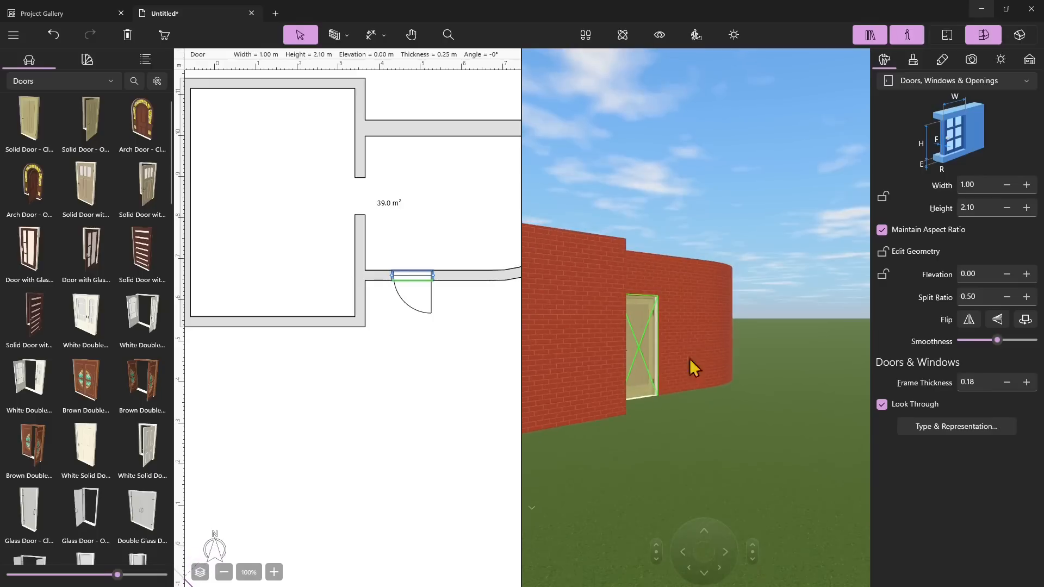
right_click(421, 289)
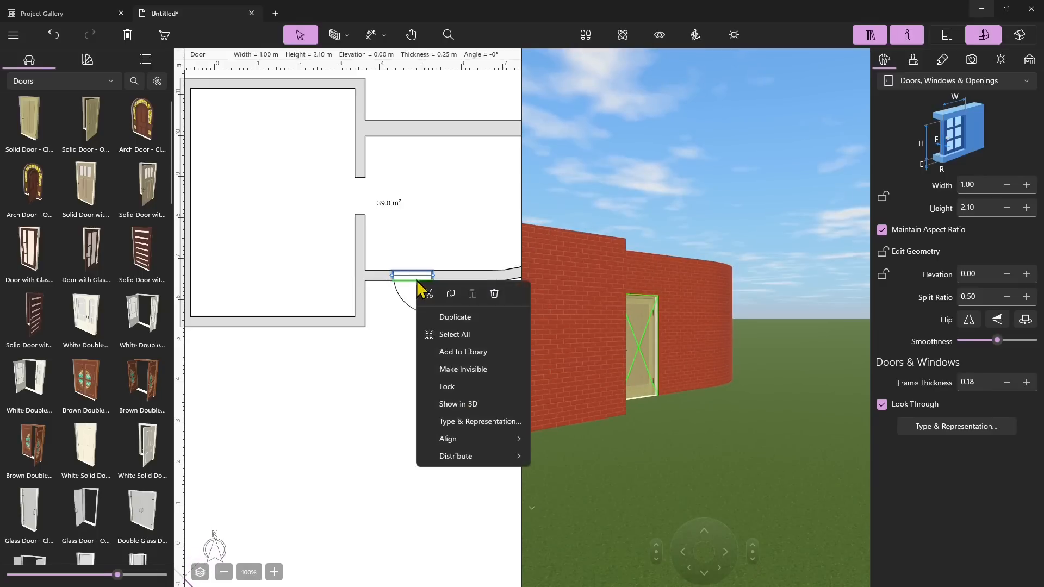
left_click(459, 404)
scroll(566, 291, "down", 8)
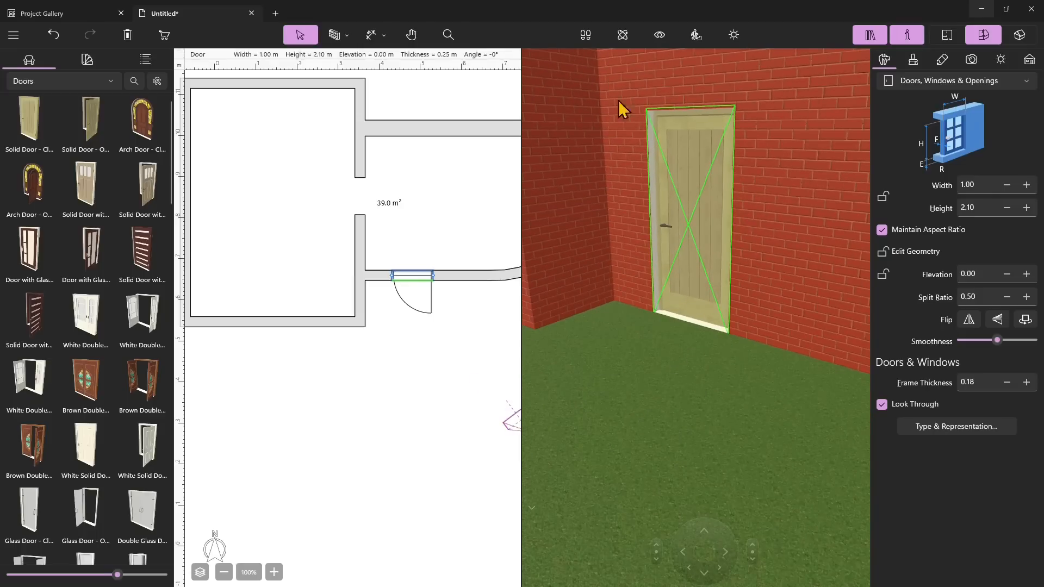
left_click(622, 34)
left_click_drag(647, 303, 664, 263)
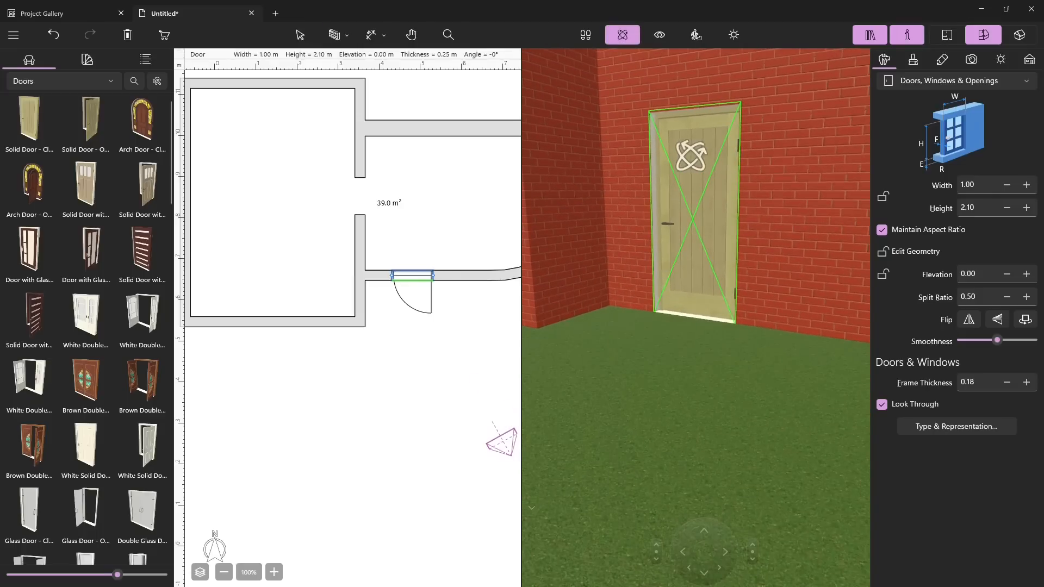
mouse_move(711, 203)
left_mouse_down()
mouse_move(715, 243)
mouse_move(700, 212)
mouse_move(723, 180)
mouse_move(722, 219)
left_mouse_up()
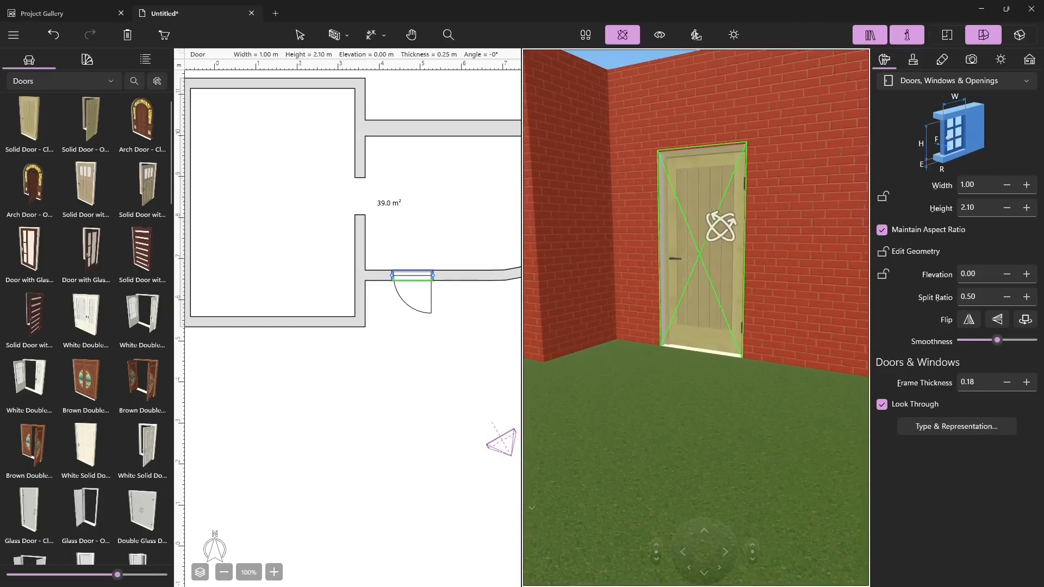
left_click_drag(699, 233, 711, 256)
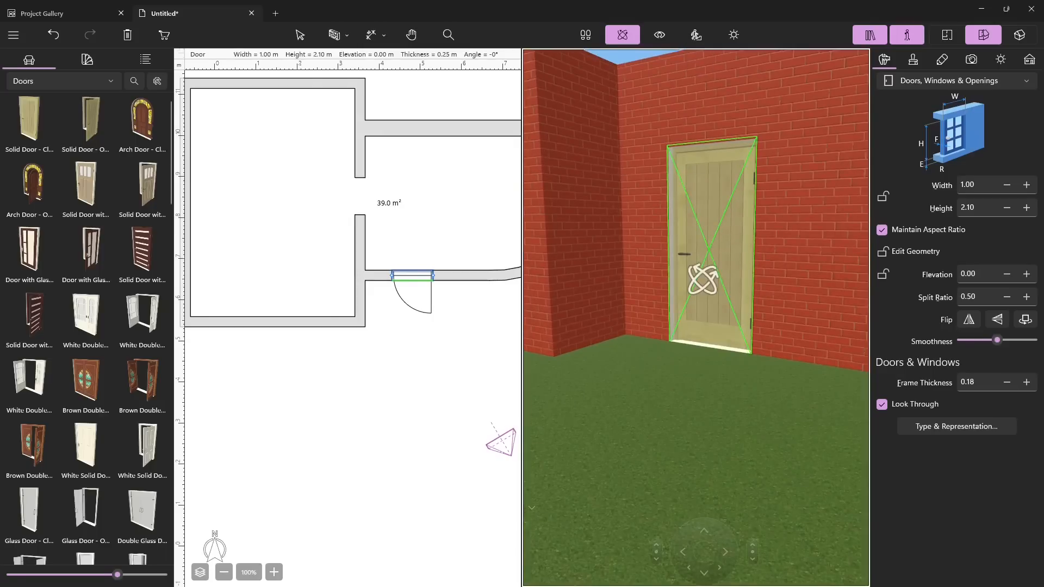
left_click_drag(719, 508, 717, 430)
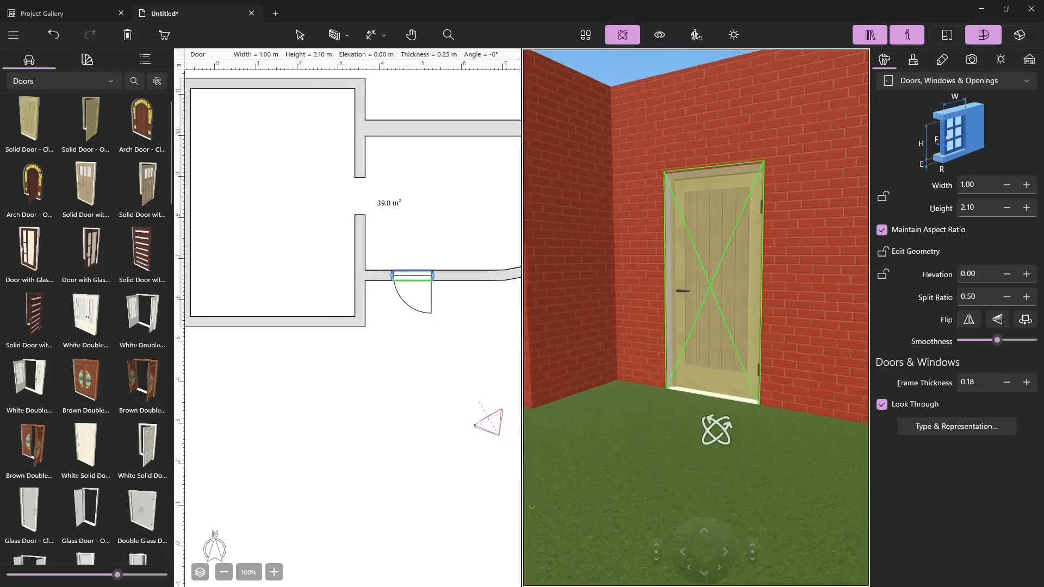
scroll(714, 430, "down", 5)
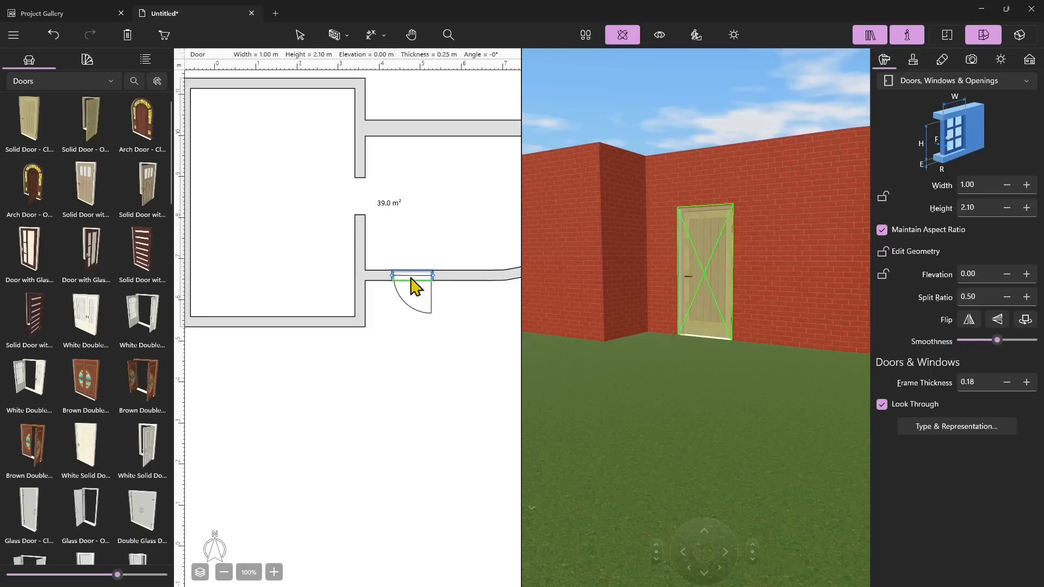
Open the project tree and show the door opening in the 3D view
left_click(85, 64)
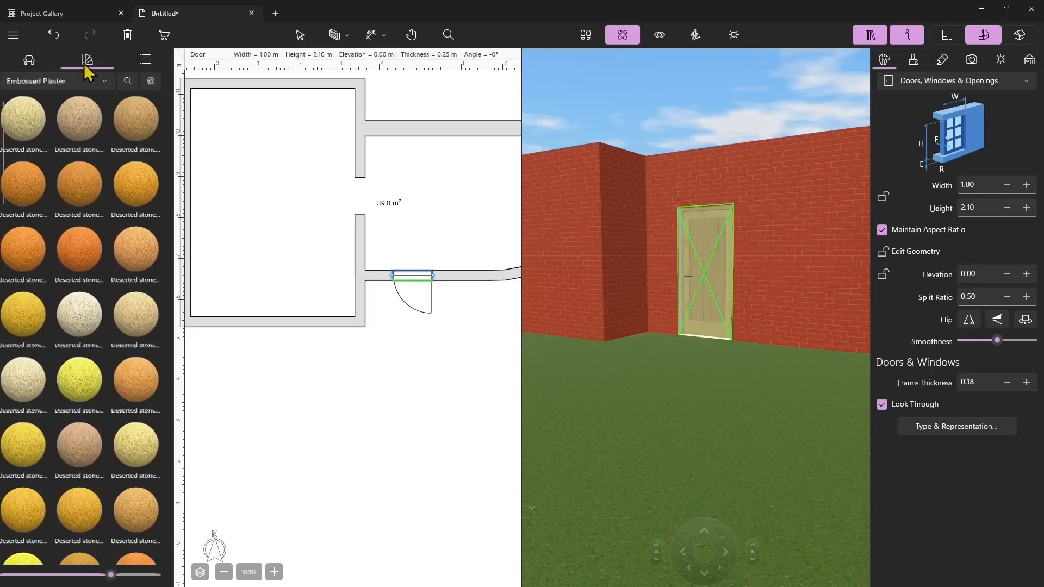
left_click(27, 61)
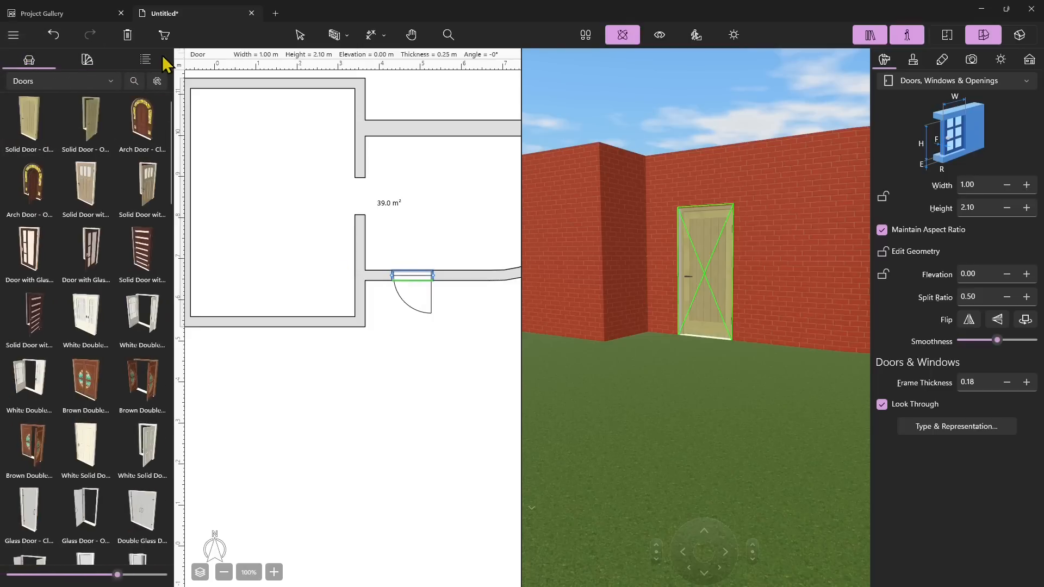
left_click(148, 59)
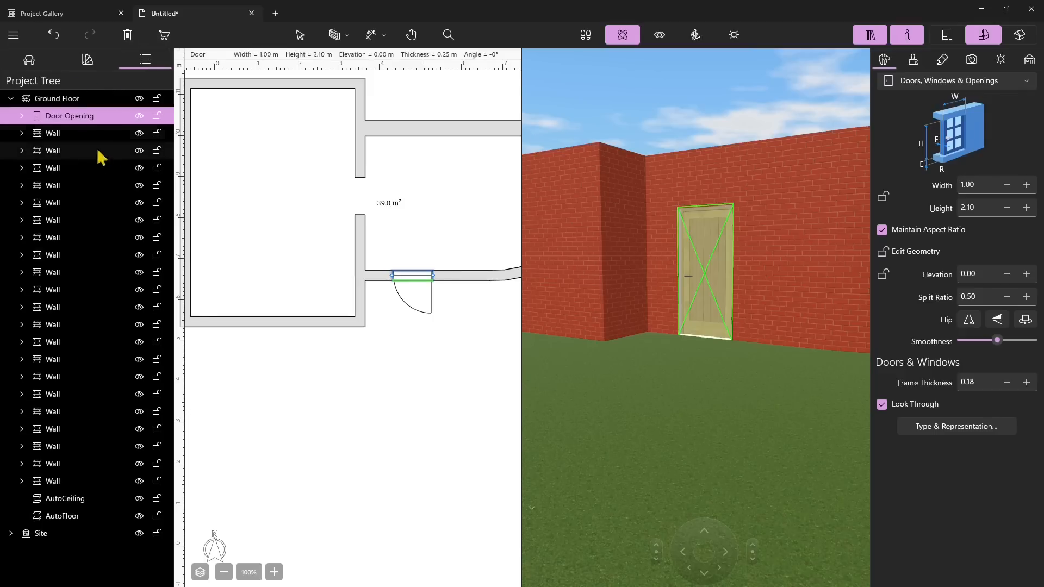
right_click(138, 120)
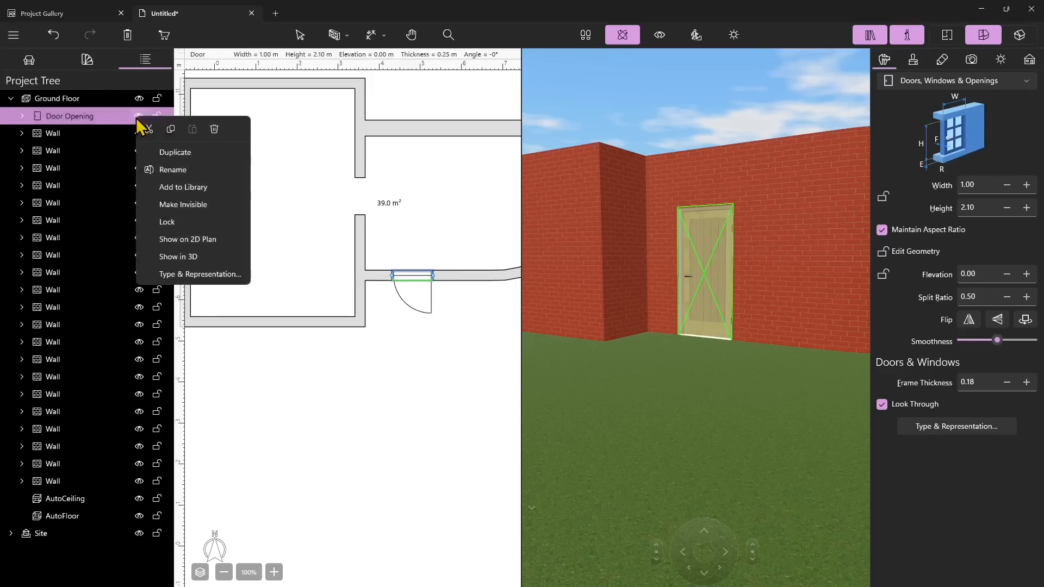
left_click(188, 257)
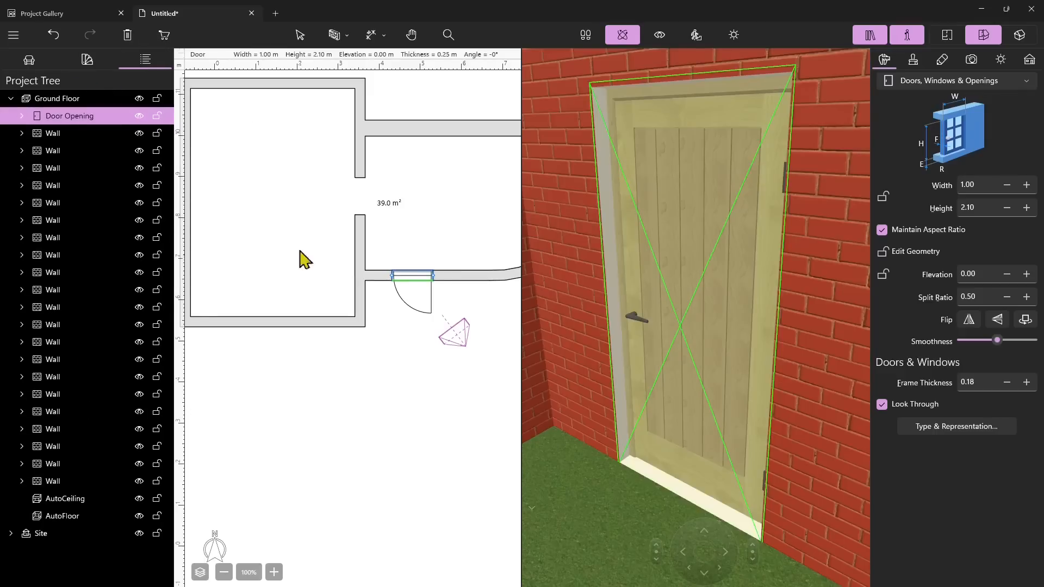
scroll(727, 299, "down", 10)
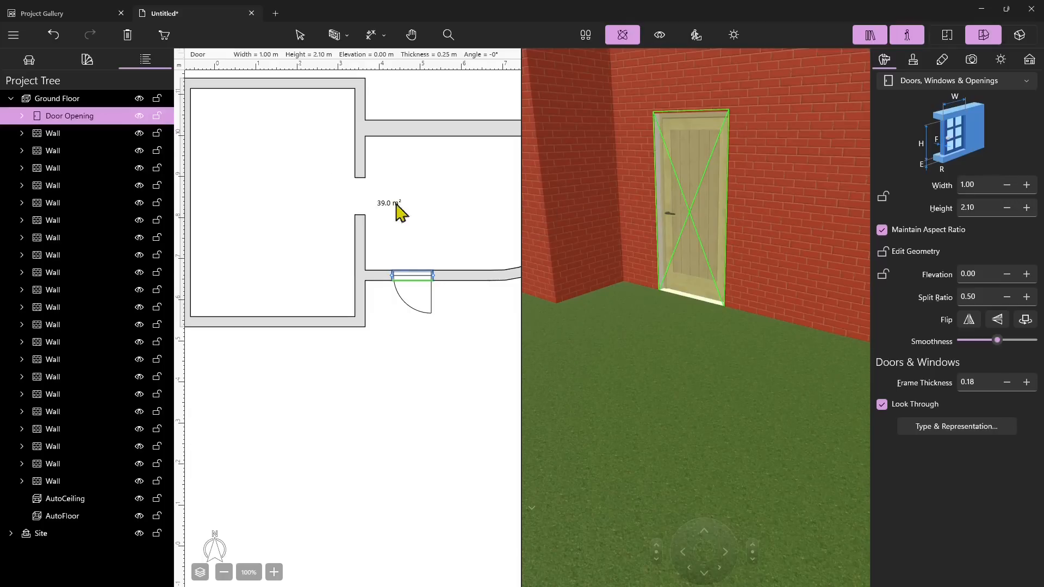
Try hiding the door opening and undo making it invisible
left_click(140, 117)
left_click(140, 117)
left_click(140, 116)
left_click(140, 117)
right_click(693, 189)
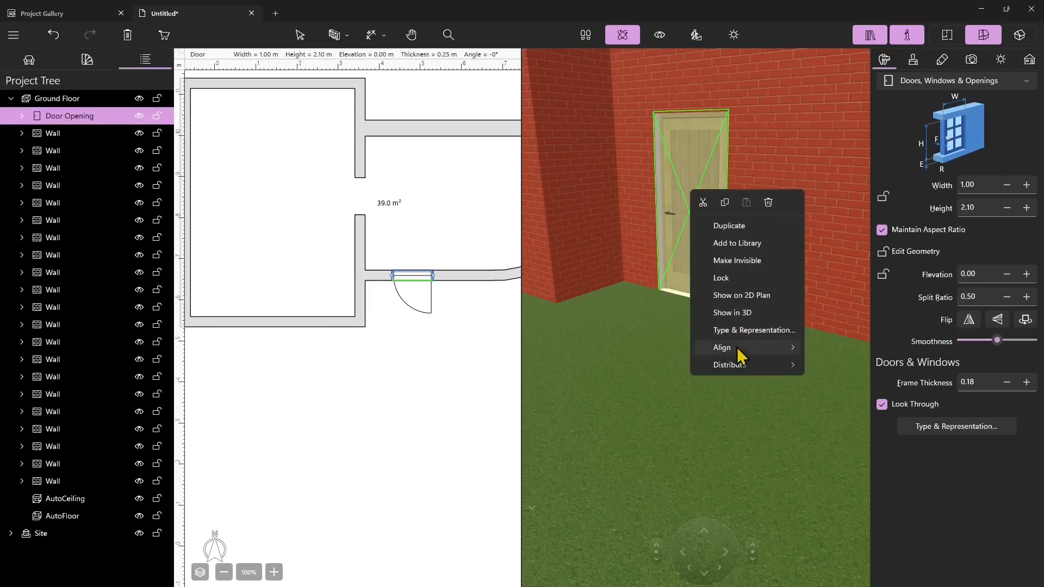
mouse_move(737, 351)
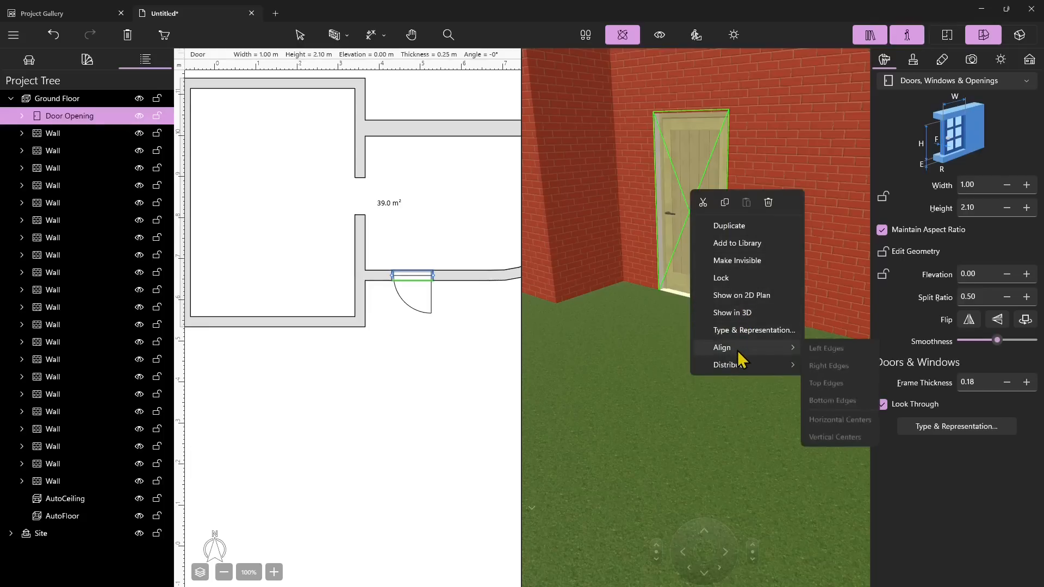
left_click(759, 261)
key("ctrl+z")
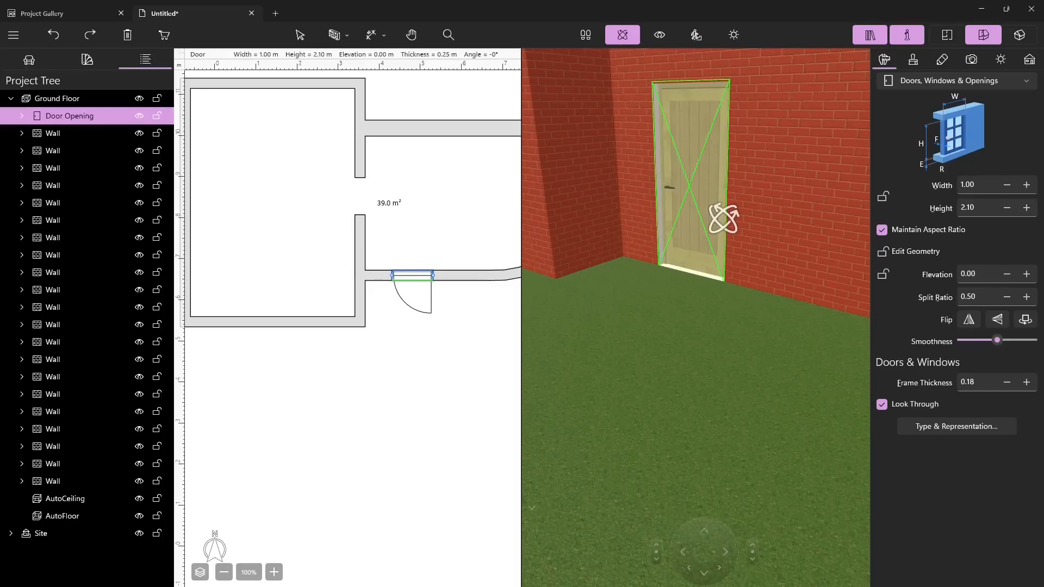
Inspect the walls by selecting them in the 3D and 2D views
scroll(724, 219, "up", 1)
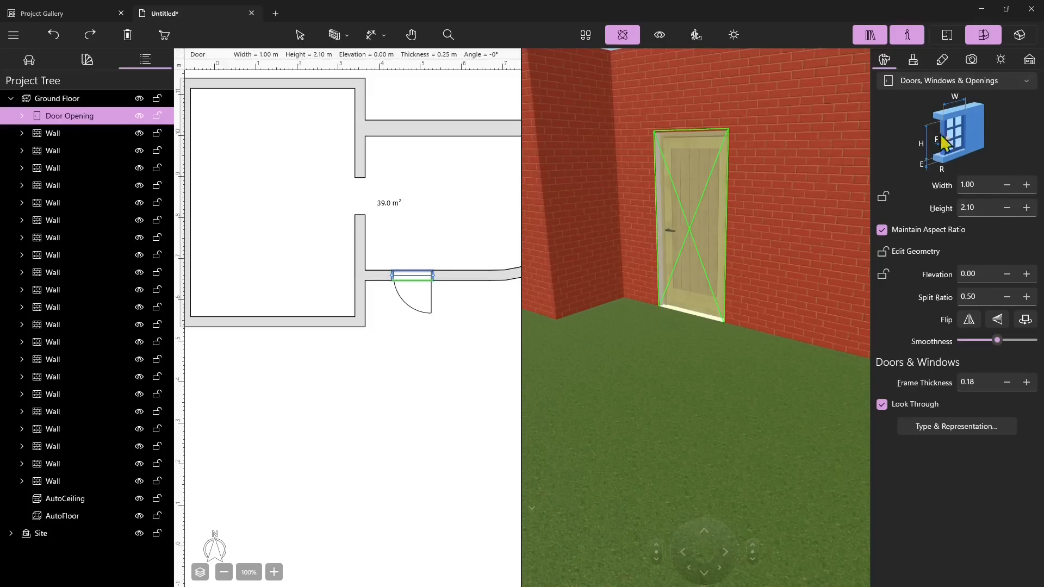
left_click_drag(670, 330, 629, 344)
key("Escape")
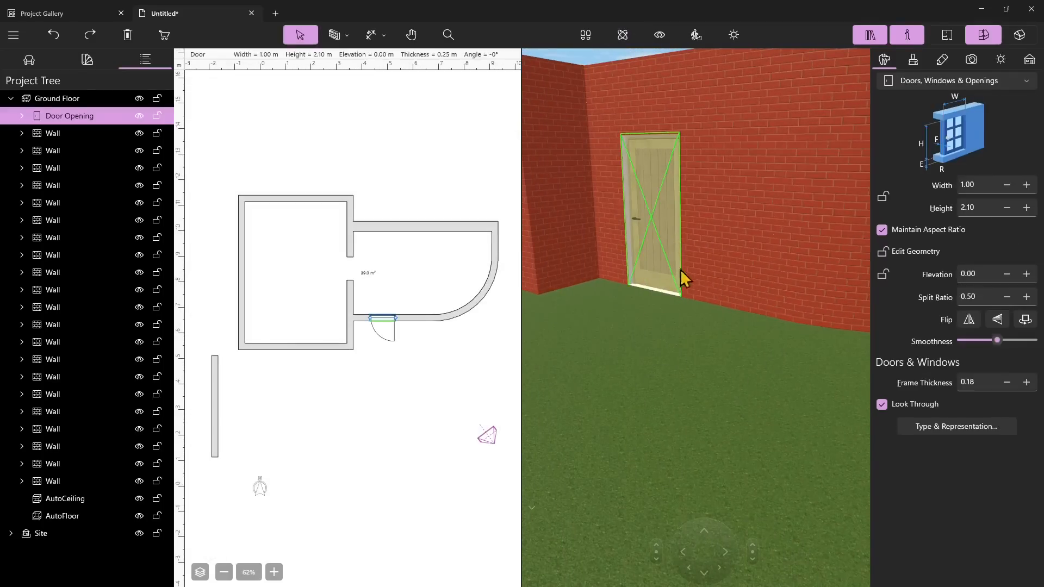
left_click(686, 280)
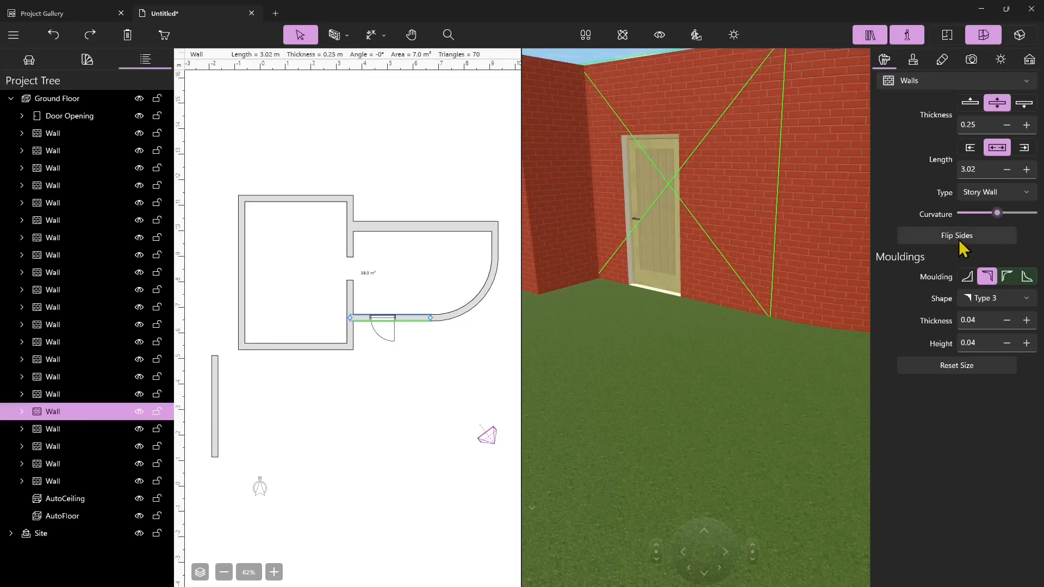
left_click(795, 223)
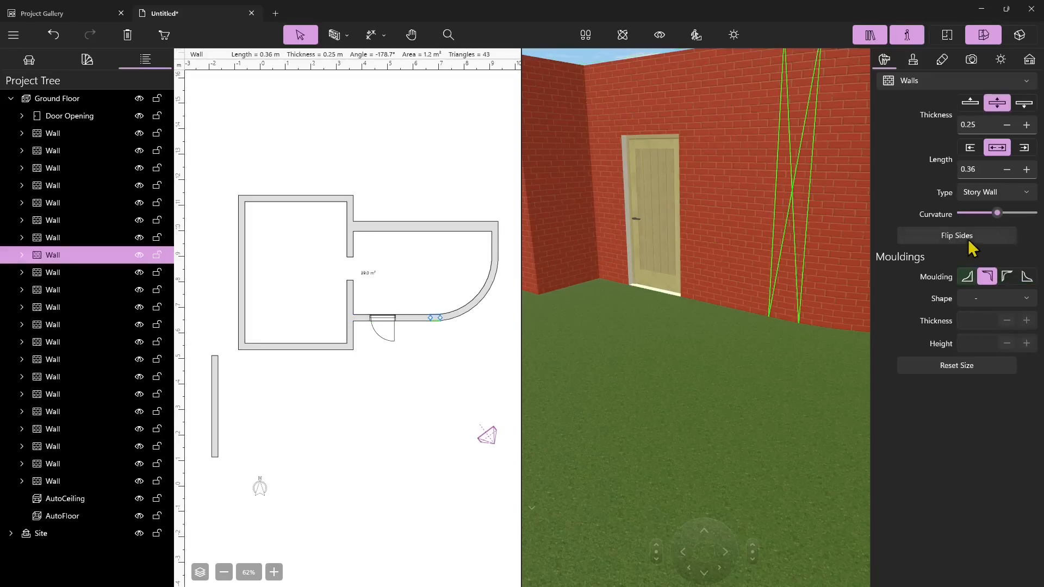
left_click(423, 258)
double_click(421, 228)
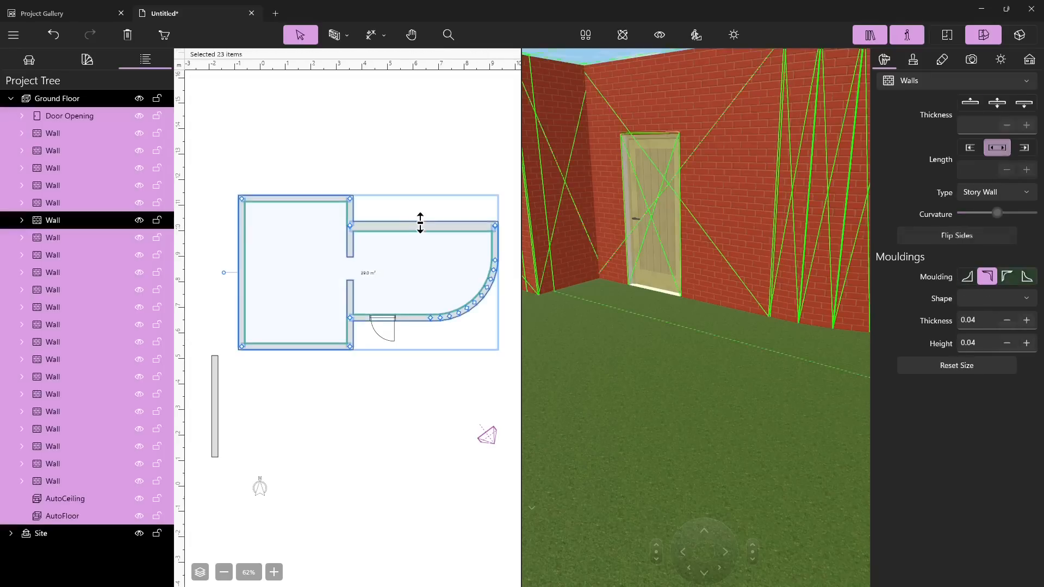
Select the wall containing the door and switch the 3D view to walk-through mode inside the room
left_click(421, 227)
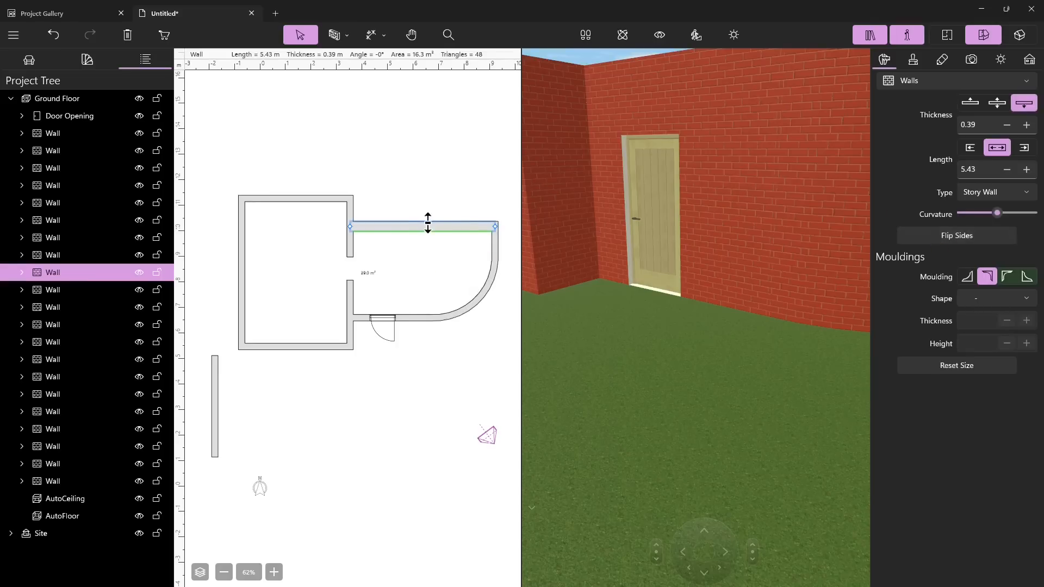
left_click(716, 215)
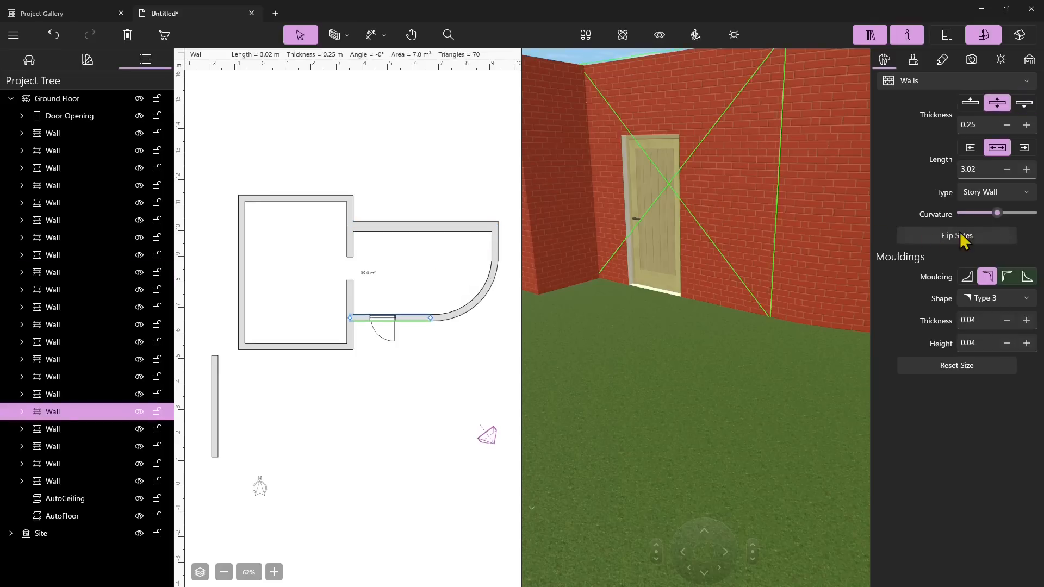
left_click(654, 225)
right_click_drag(671, 209, 683, 318)
left_click(699, 351)
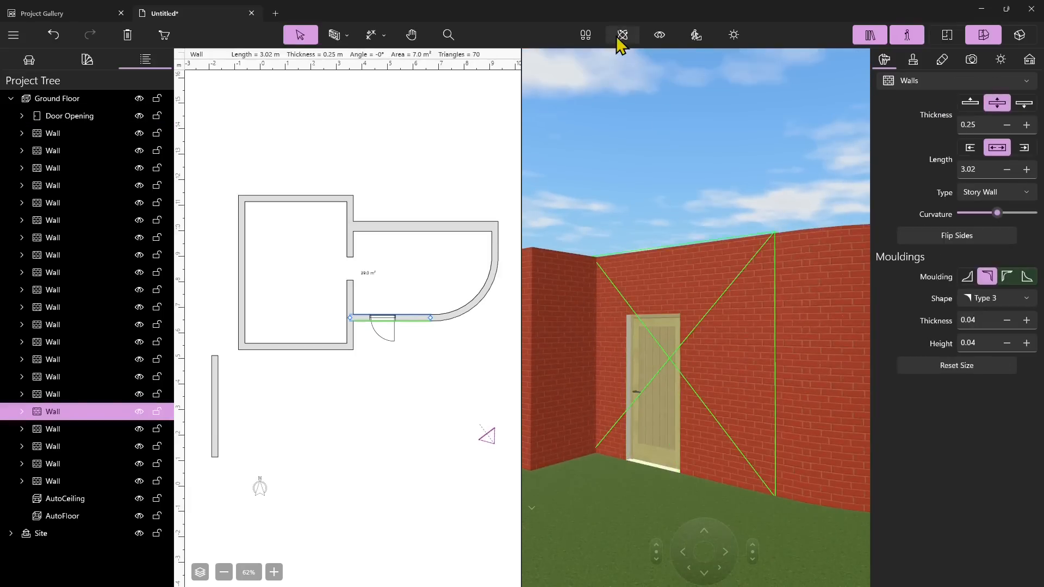
left_click(659, 34)
mouse_move(711, 296)
left_mouse_down()
mouse_move(720, 280)
mouse_move(713, 335)
left_mouse_up()
left_click_drag(680, 341, 923, 359)
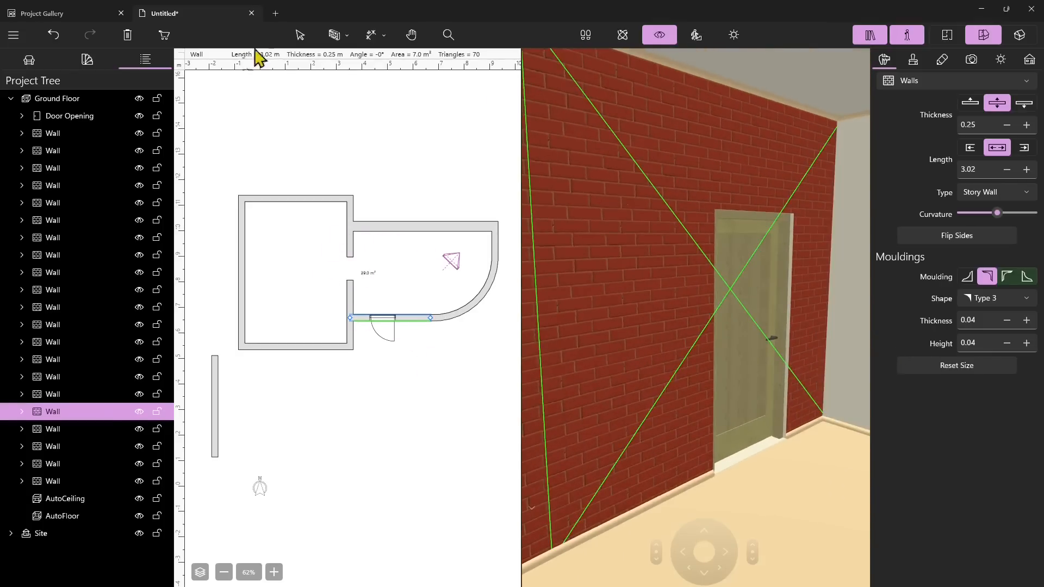
Inspect the door opening and its neighbouring walls by selecting them in the 3D view
left_click(300, 34)
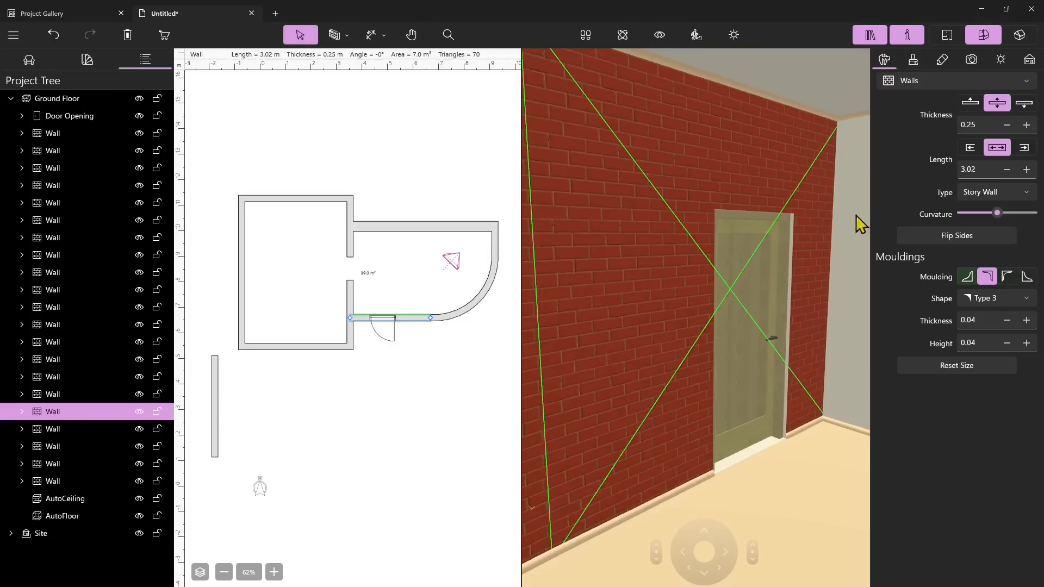
left_click(766, 371)
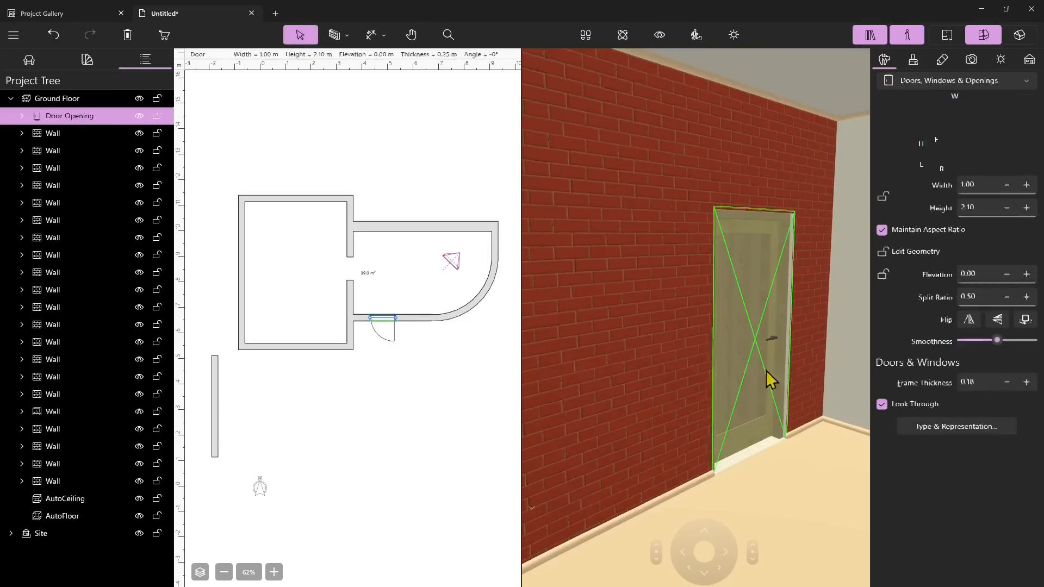
left_click(724, 204)
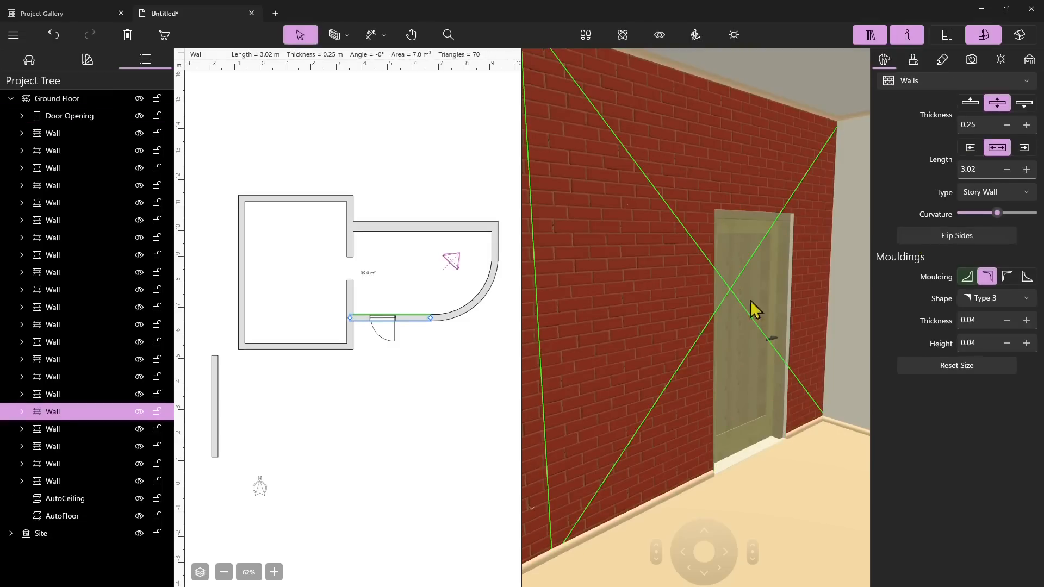
left_click(847, 212)
left_click(664, 332)
left_click(861, 285)
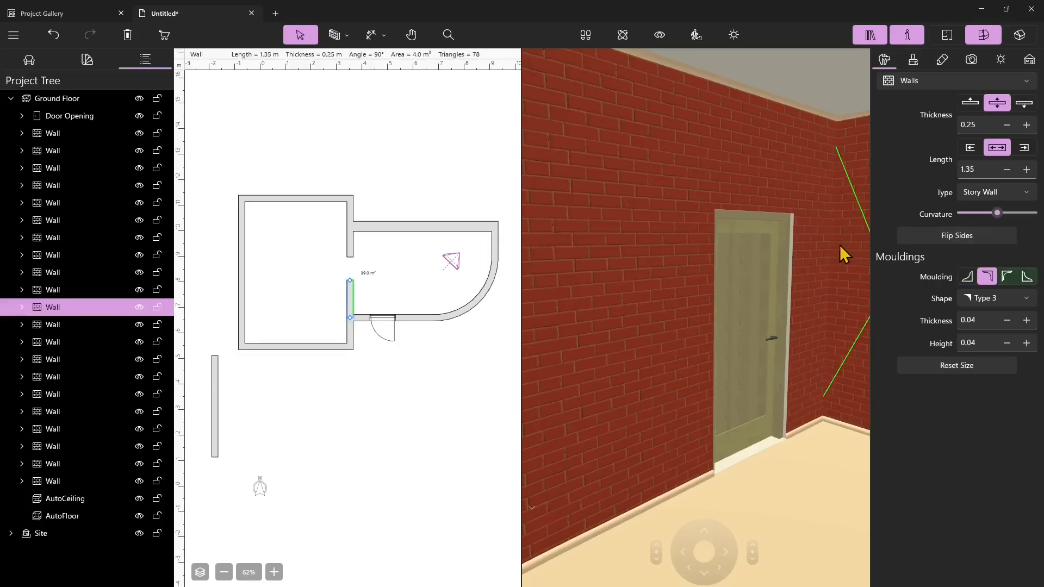
left_click(734, 202)
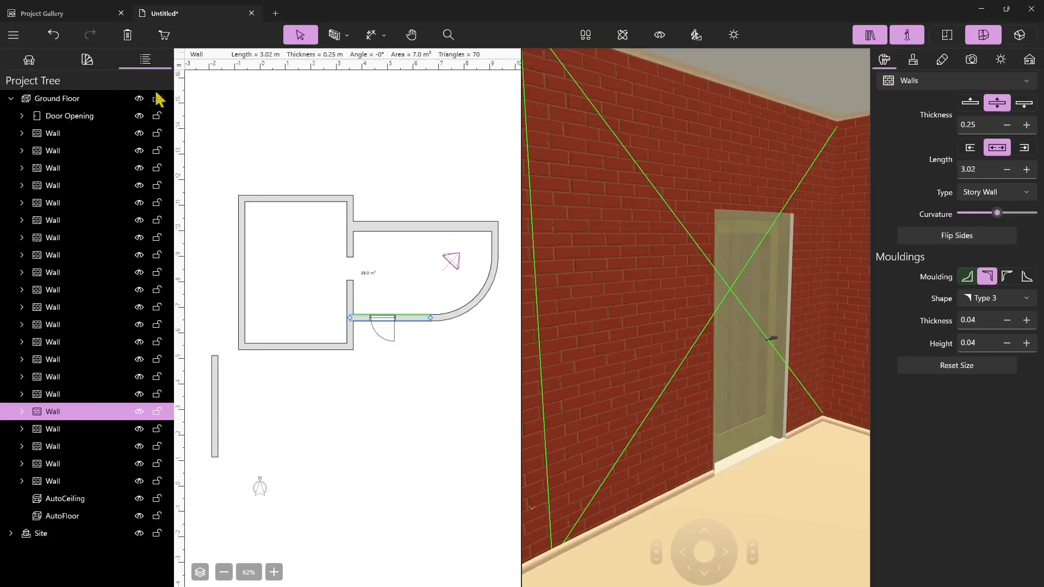
Open the Matte Paint materials and paint the selected wall's inner face, trying a beige and then an orange colour
left_click(87, 60)
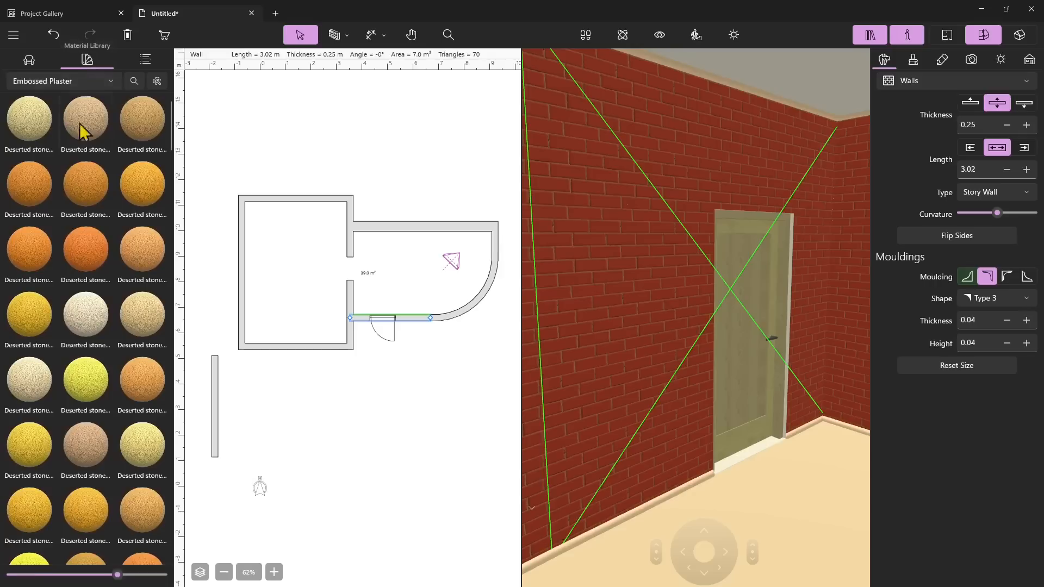
left_click(60, 81)
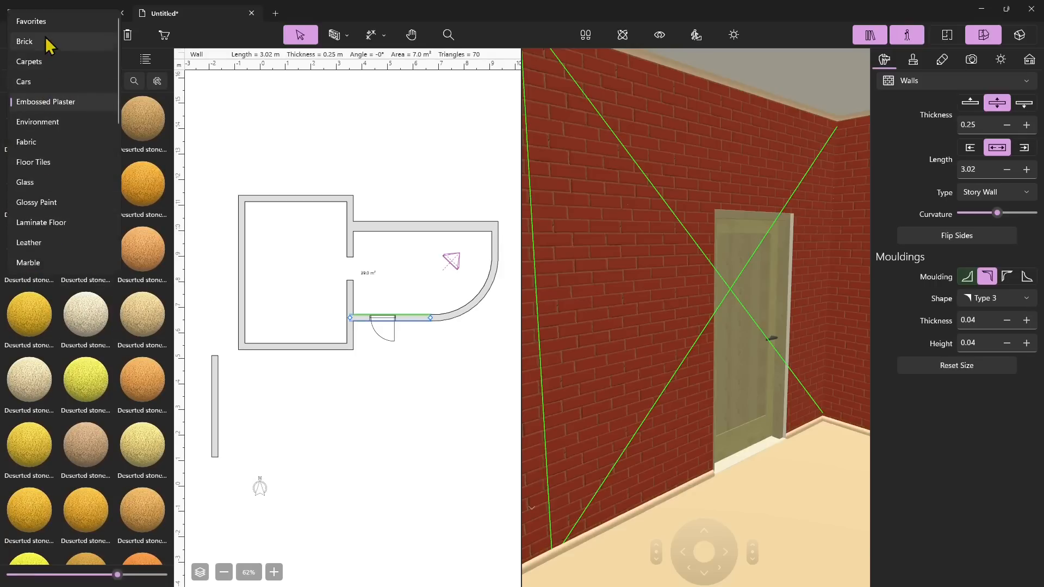
scroll(47, 76, "down", 1)
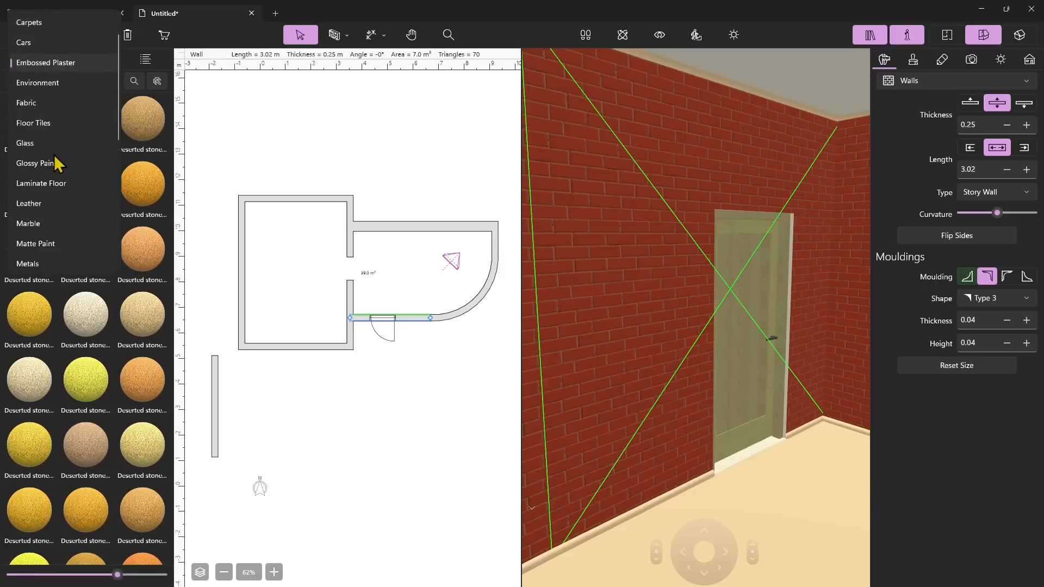
scroll(57, 163, "down", 1)
scroll(60, 141, "down", 2)
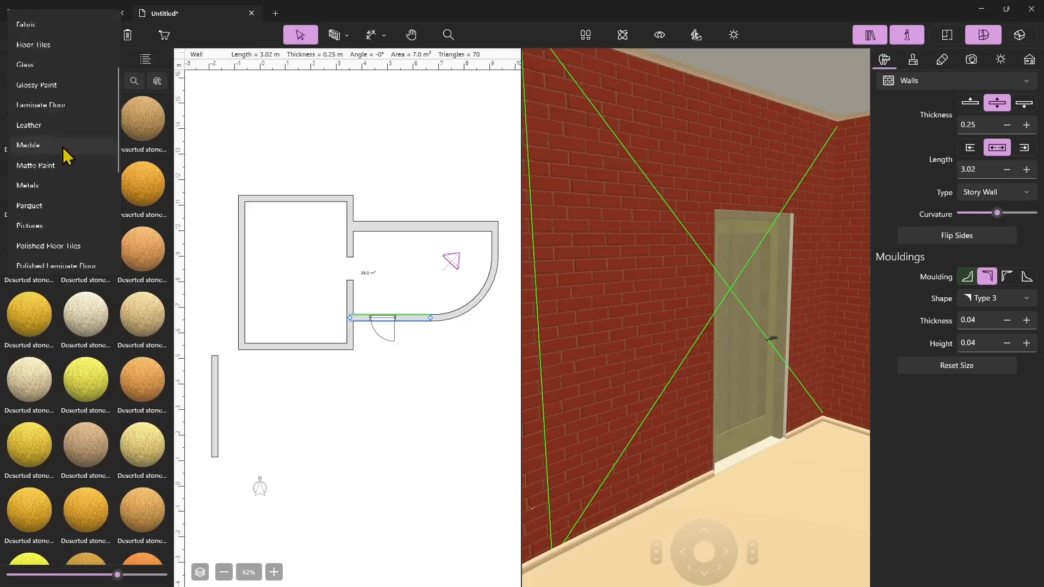
left_click(48, 137)
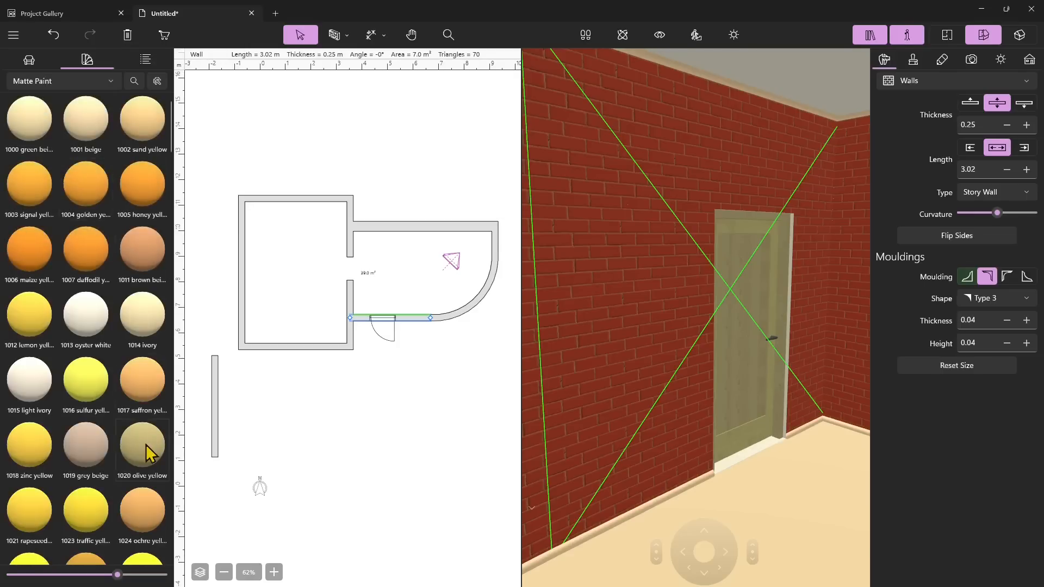
left_click_drag(674, 262, 675, 262)
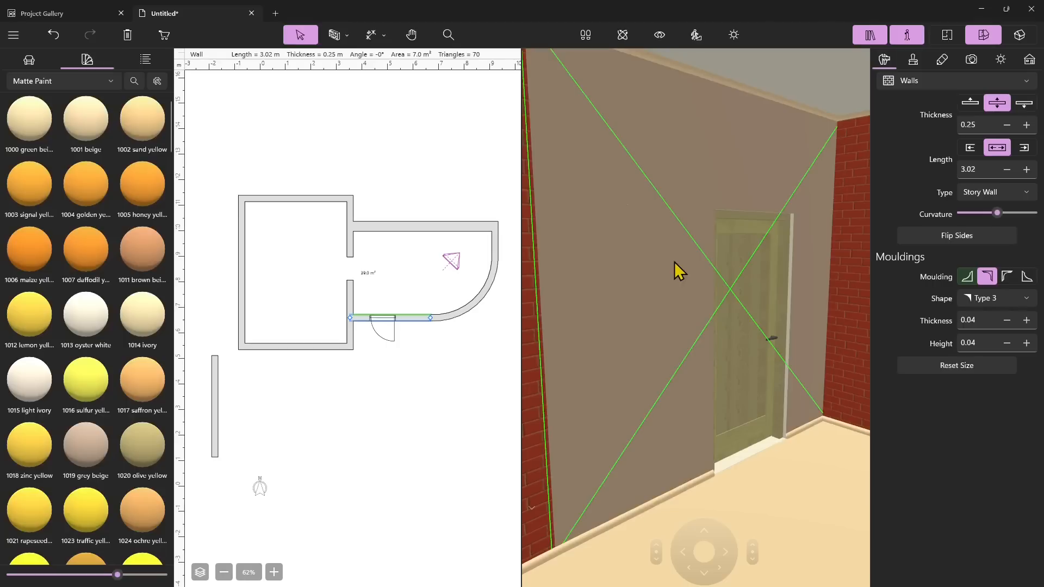
scroll(97, 458, "down", 3)
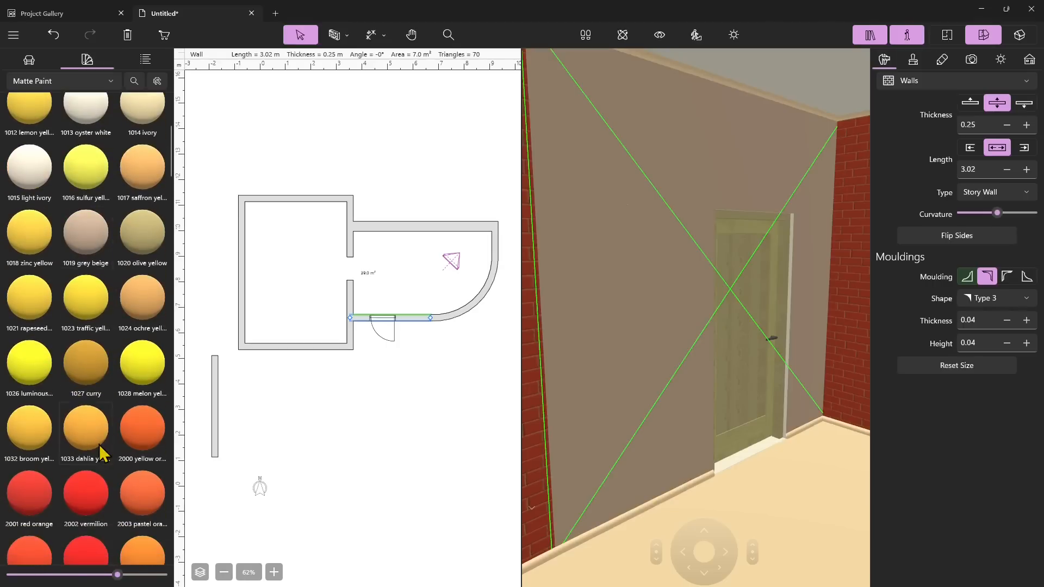
left_click_drag(125, 430, 642, 329)
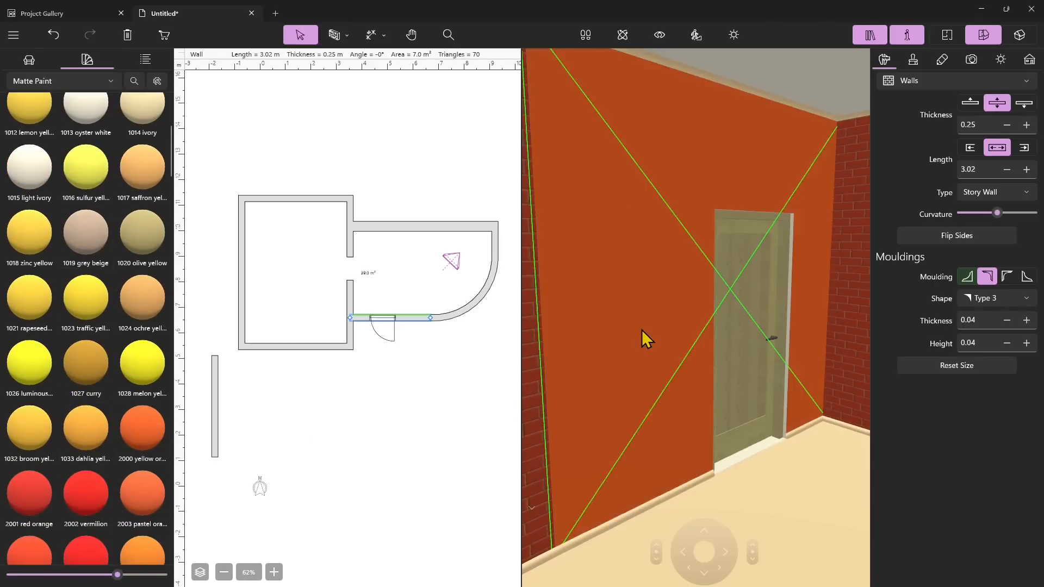
Switch the material library to Wallpapers and apply a brown textured wallpaper to the wall's inner face
left_click(76, 83)
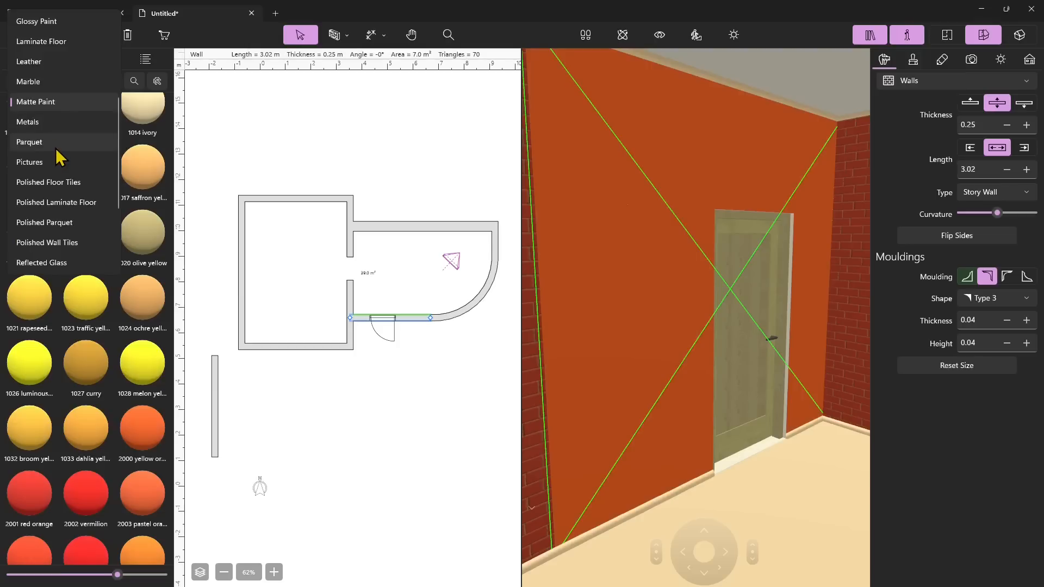
scroll(62, 159, "down", 1)
scroll(98, 207, "down", 3)
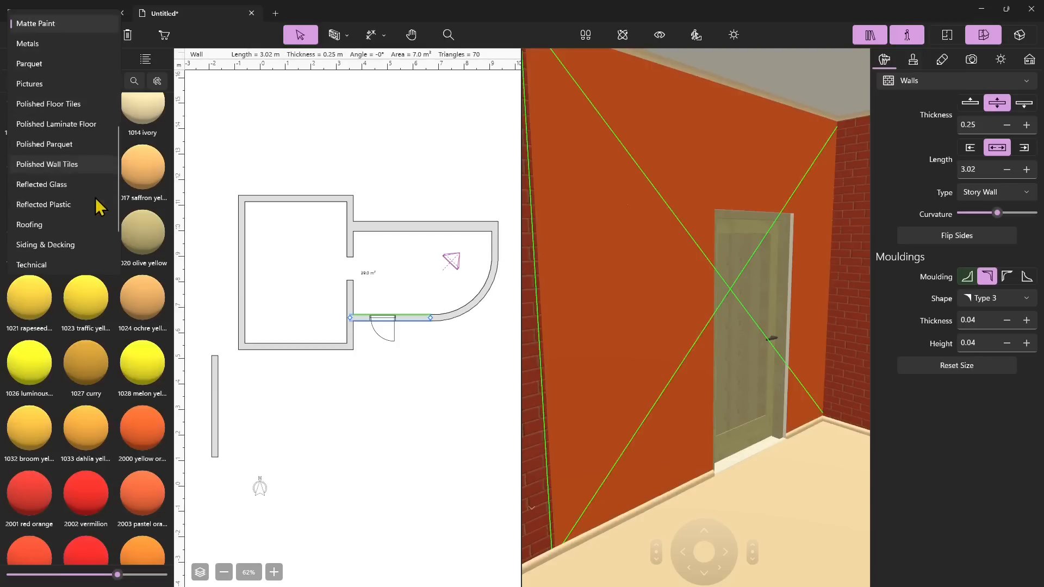
left_click(59, 243)
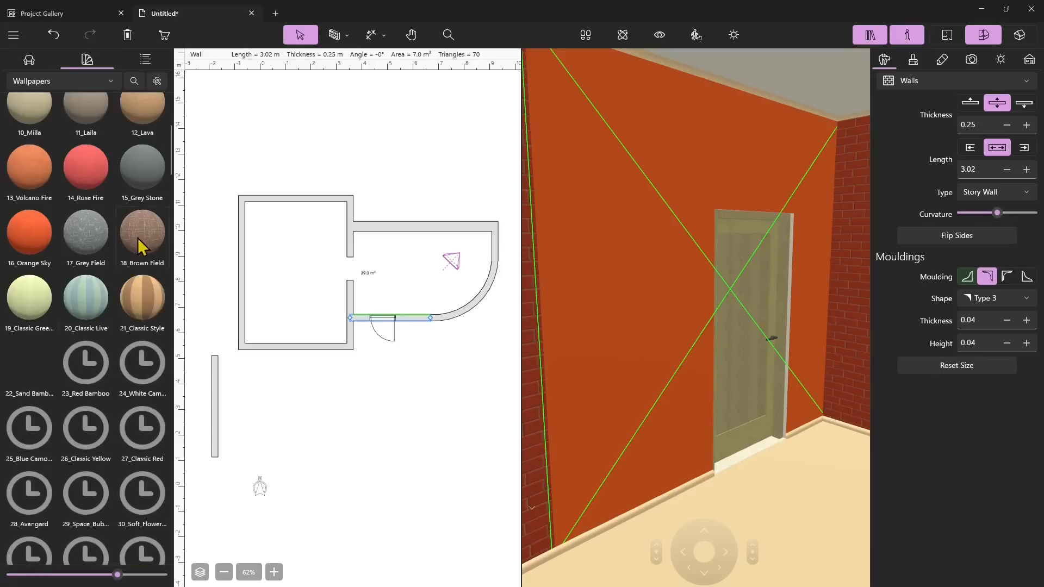
scroll(140, 239, "up", 2)
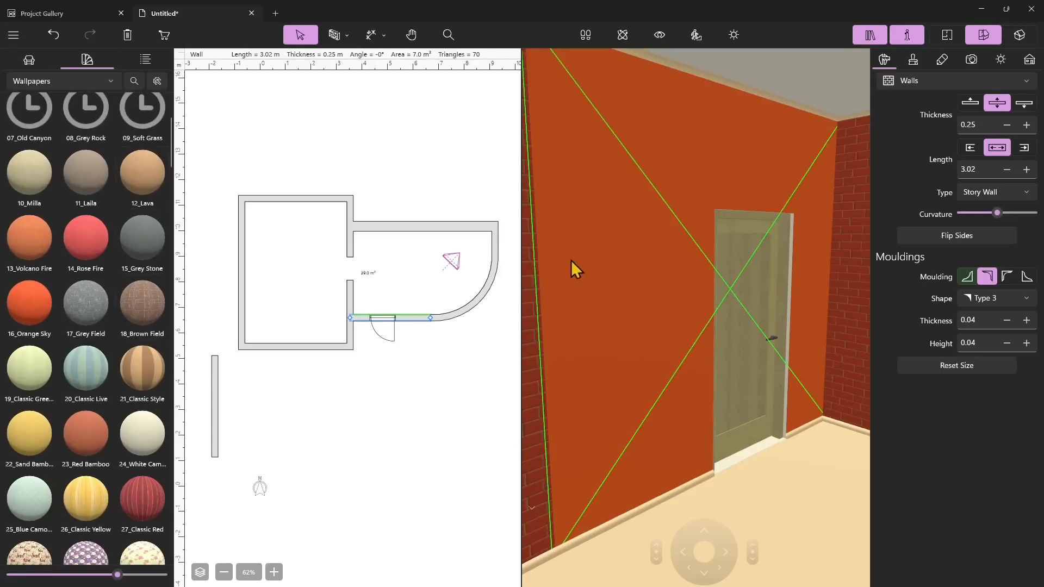
left_click(595, 262)
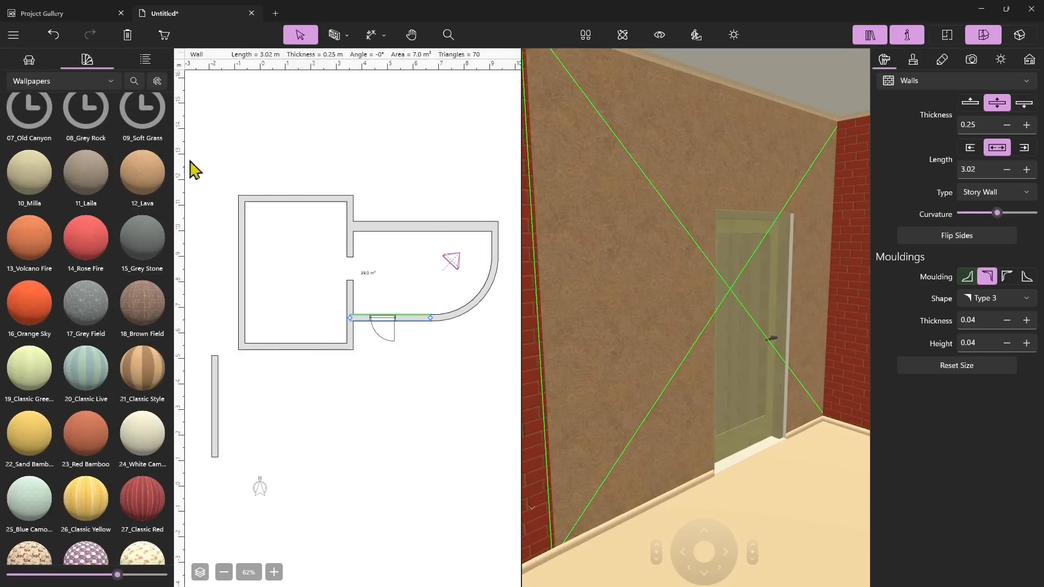
Switch the selected wall's moulding to the floor skirting type
left_click(845, 245)
left_click_drag(153, 191, 531, 349)
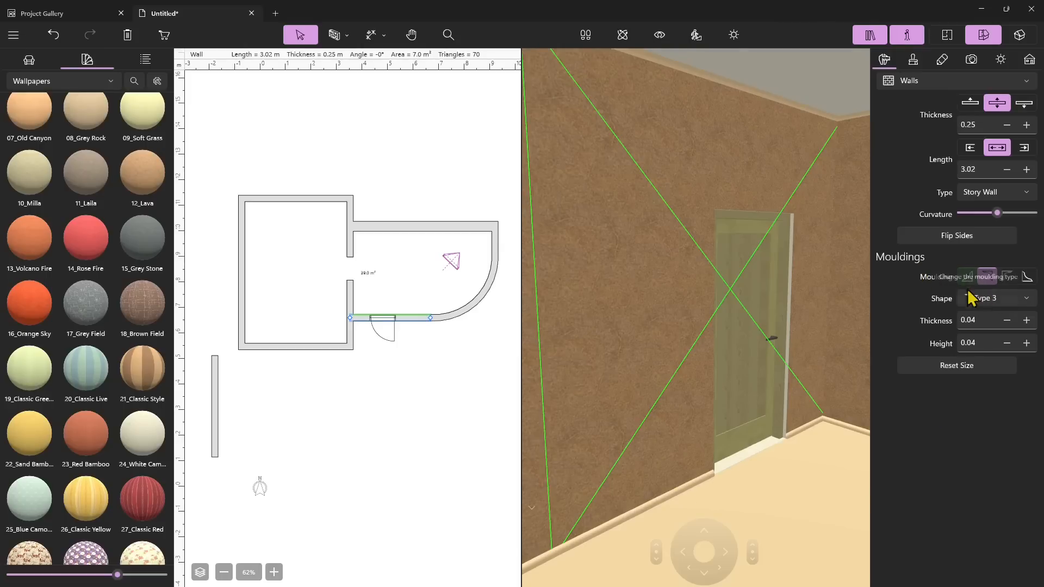
left_click(1026, 282)
left_click(969, 280)
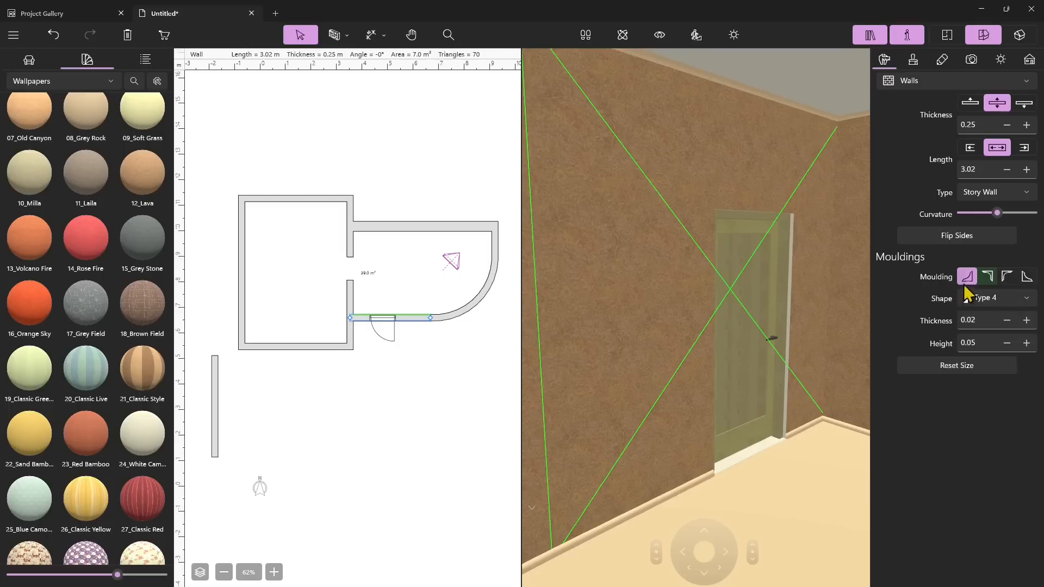
Adjust the skirting's thickness to 0.08 and raise its height, then set its shape to Type 1
left_click(1027, 320)
left_click(1027, 320)
left_click(1026, 321)
left_click(1027, 321)
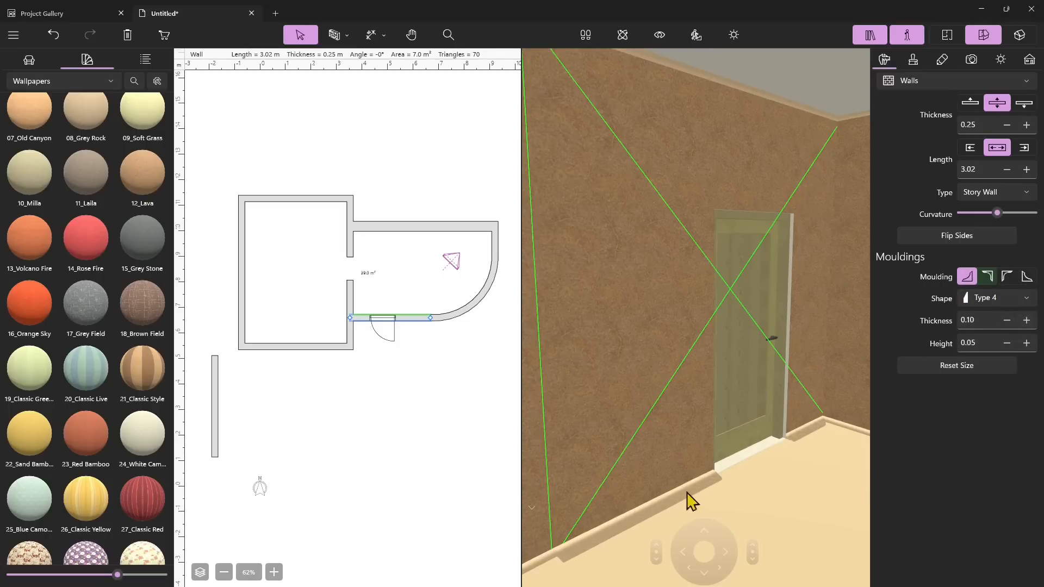
left_click(1007, 321)
left_click(1007, 320)
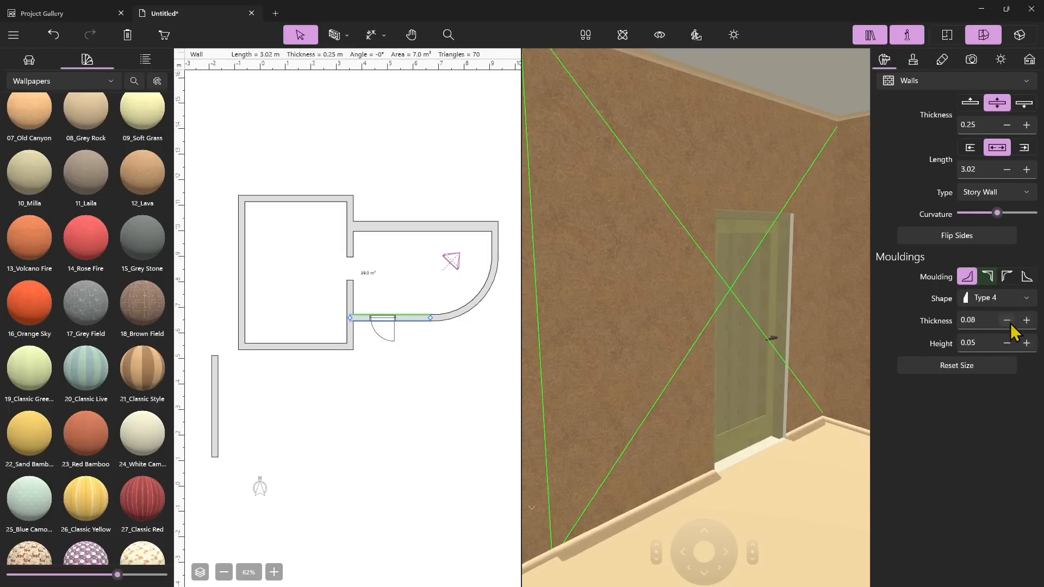
left_click(1027, 344)
left_click(1027, 343)
left_click(1027, 343)
left_click(1013, 299)
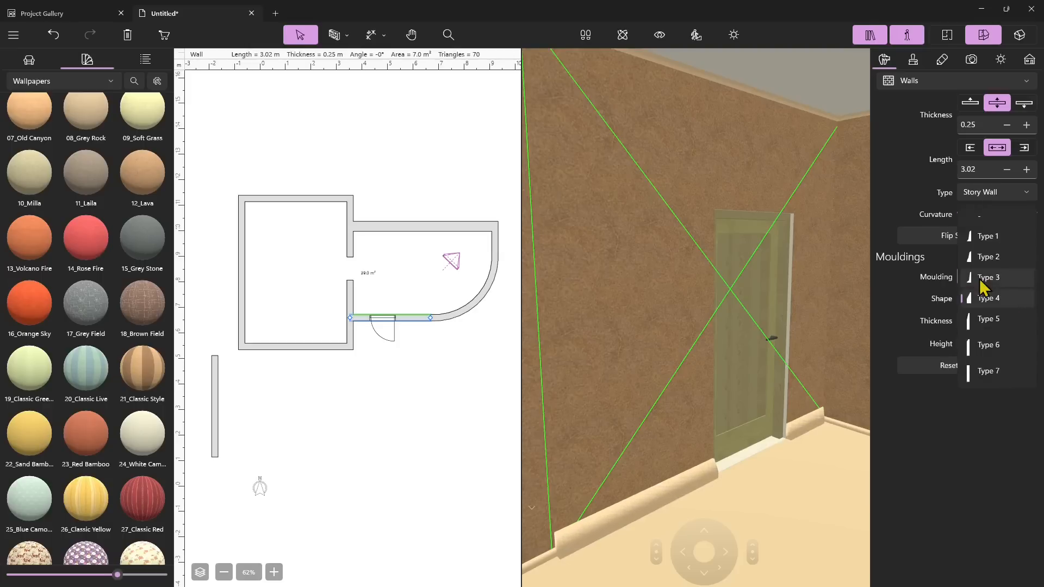
left_click(1005, 242)
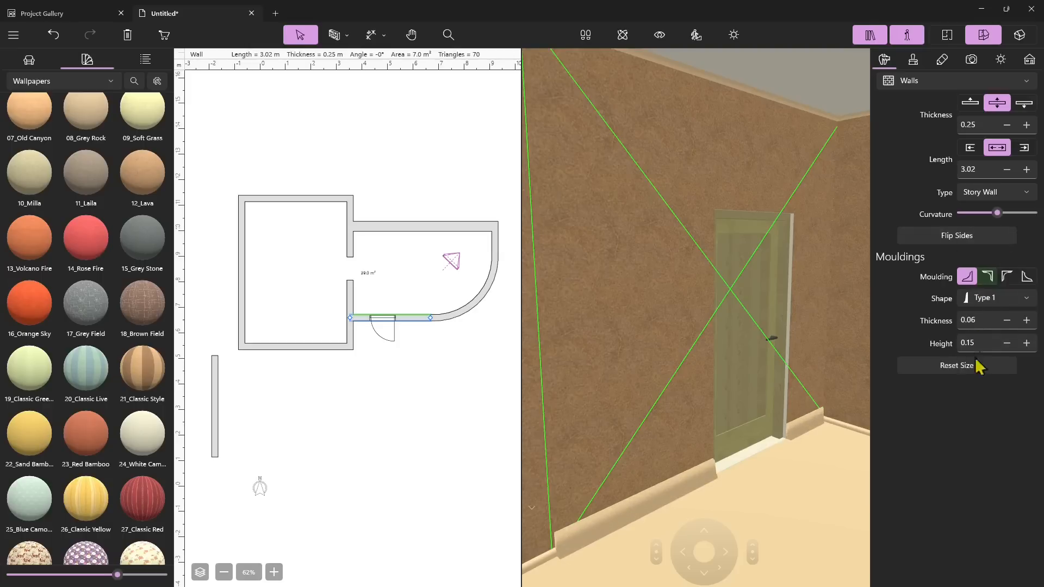
Switch to the ceiling moulding and set its shape to Type 2 after trying Type 6
left_click(983, 281)
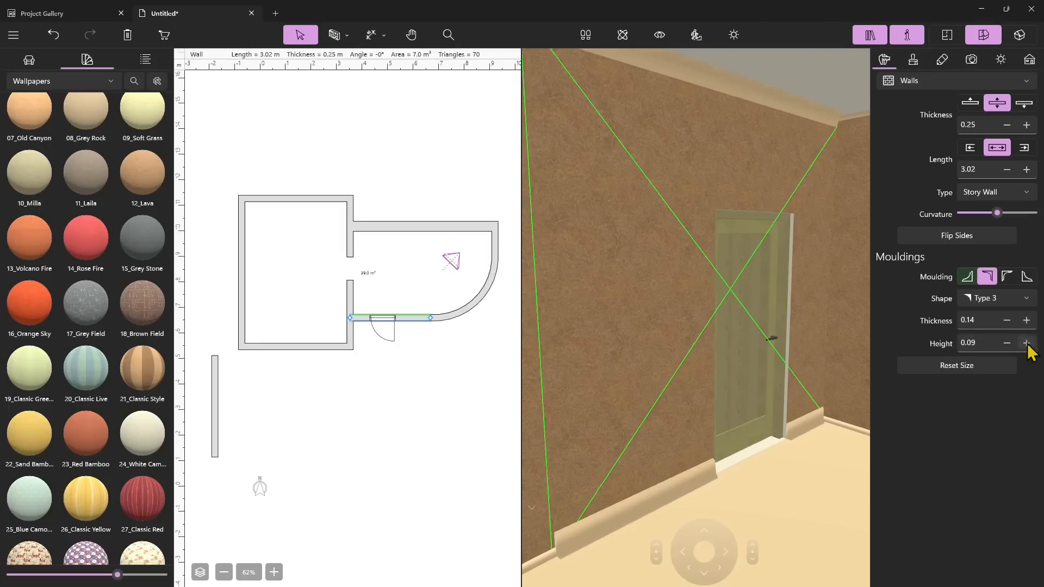
left_click(995, 298)
left_click(1009, 360)
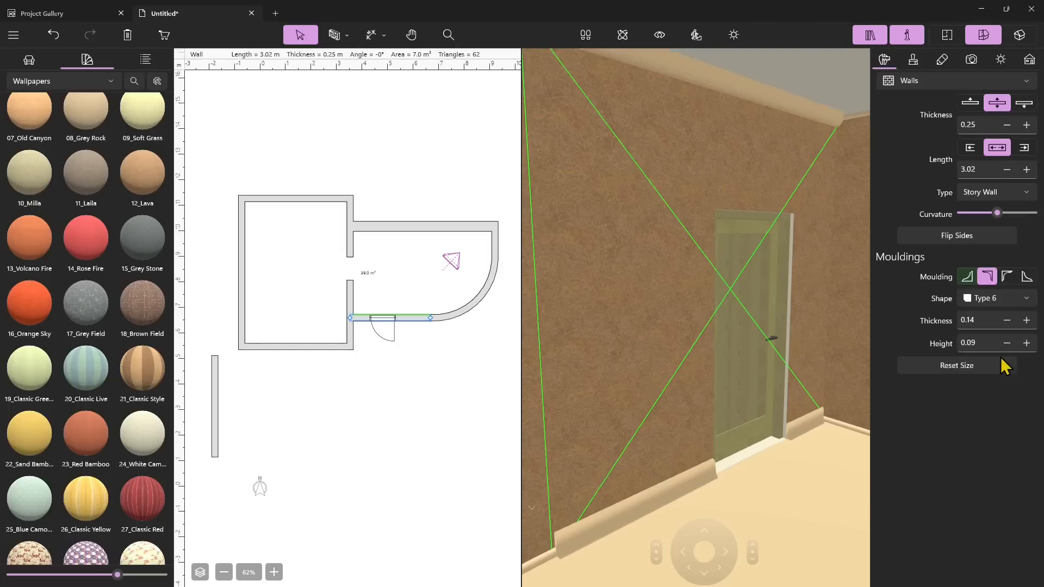
left_click(996, 300)
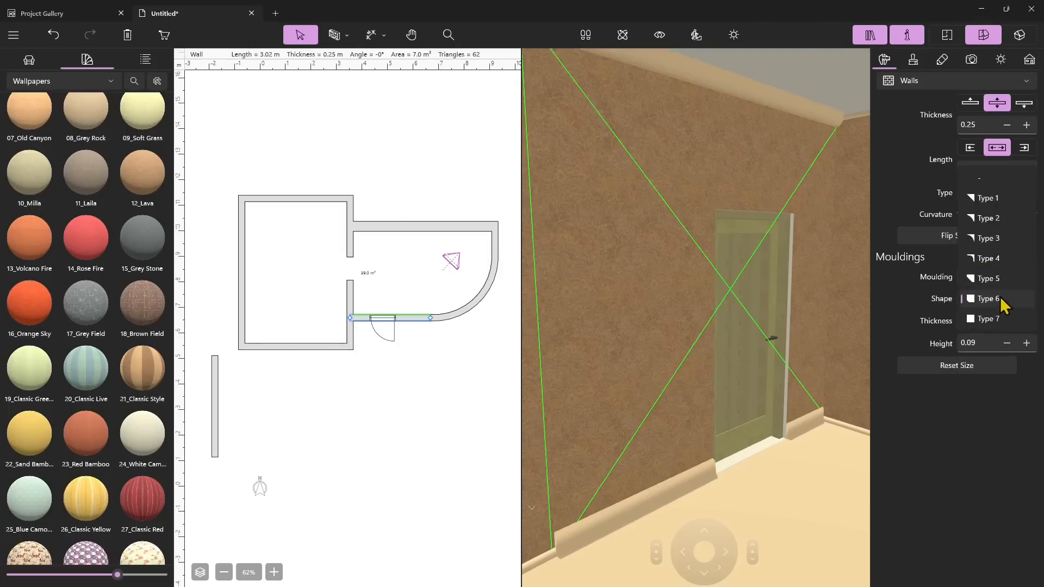
left_click(1002, 215)
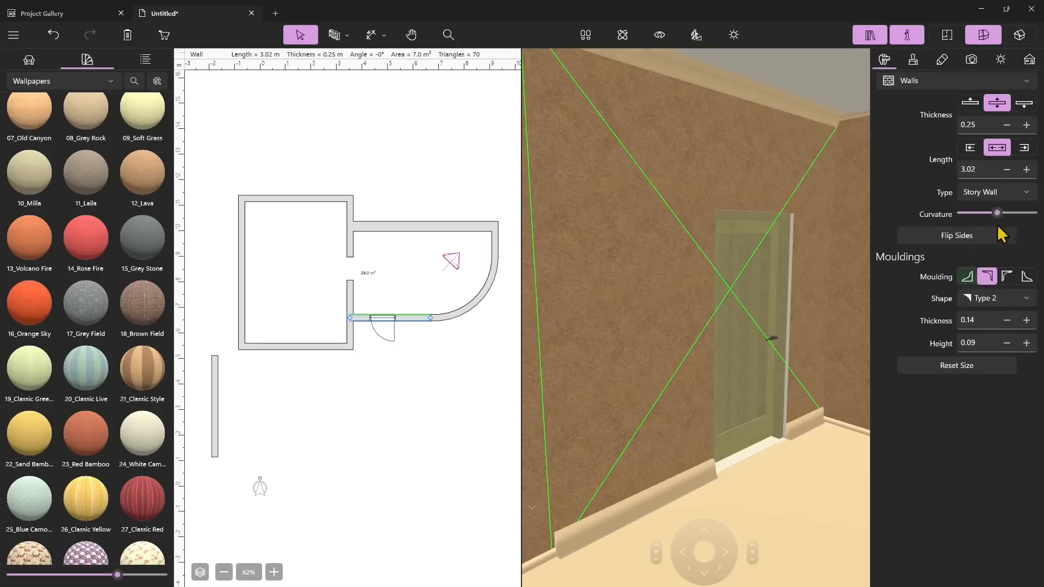
Select the third moulding type for the wall and set its shape to Type 2
left_click(1007, 276)
left_click(1026, 276)
left_click(1008, 276)
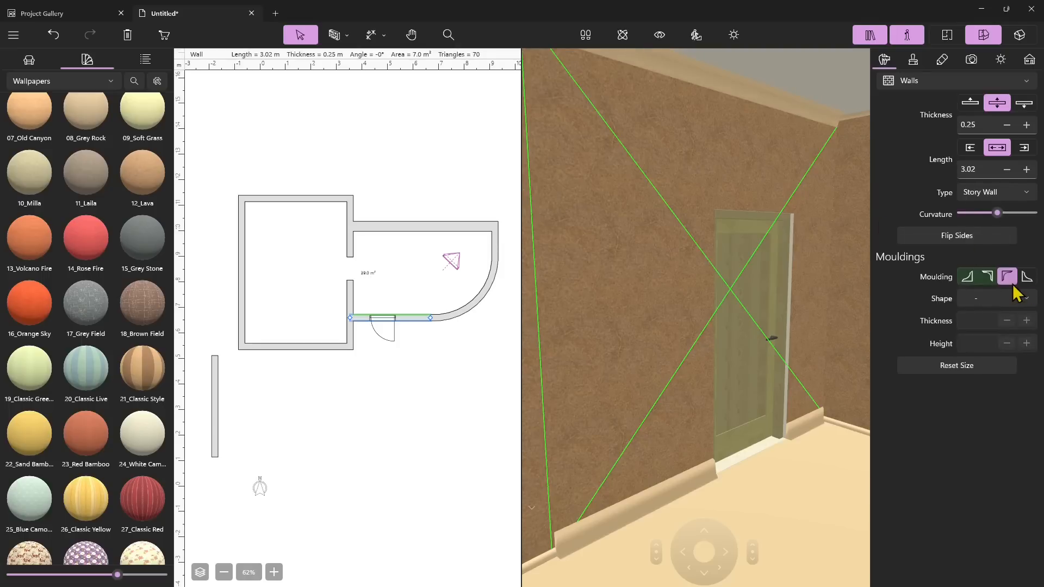
left_click(974, 300)
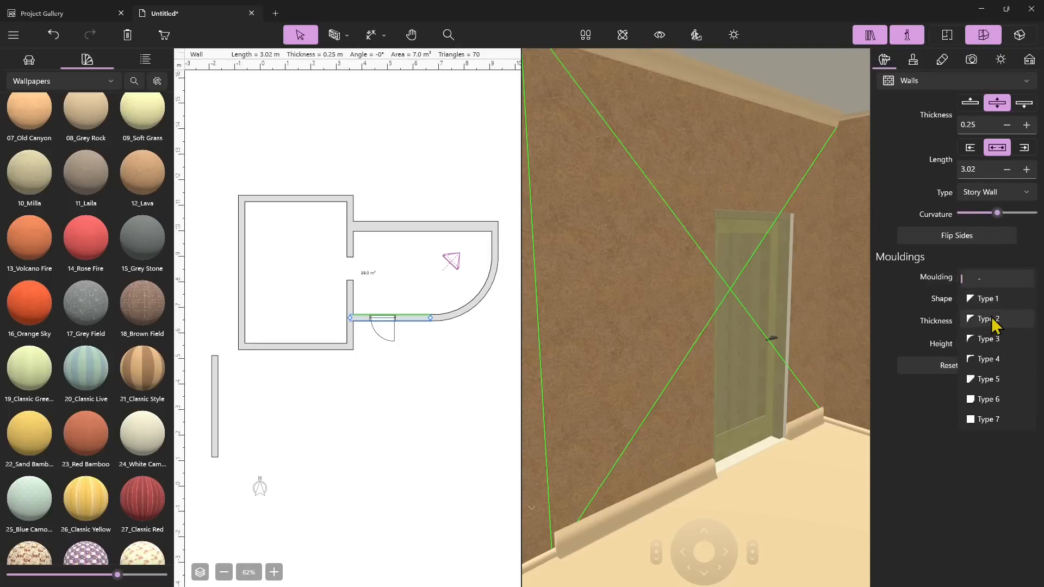
left_click(986, 349)
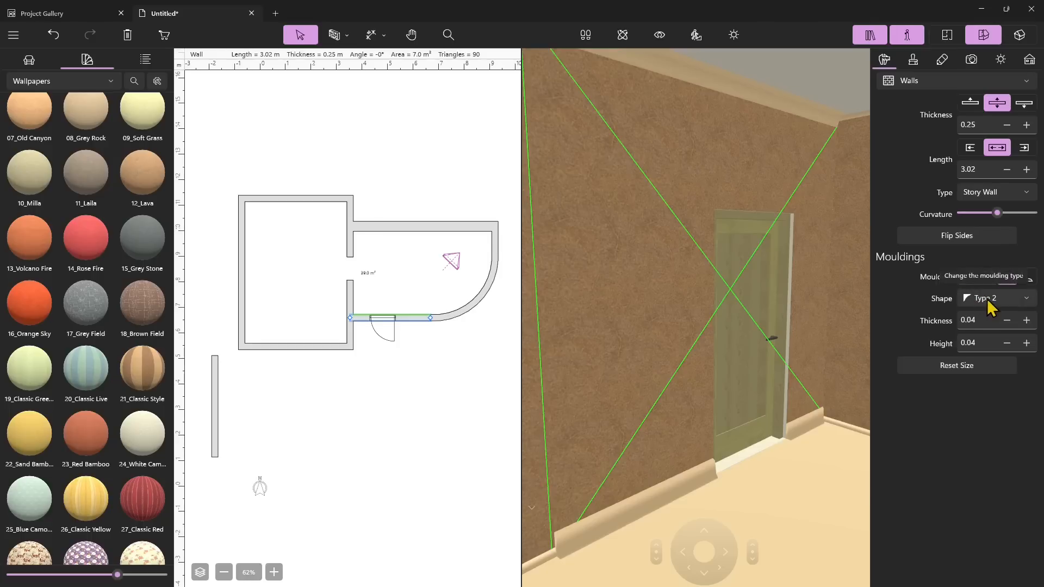
Remove the third moulding type from the wall by setting its shape to none
left_click(984, 300)
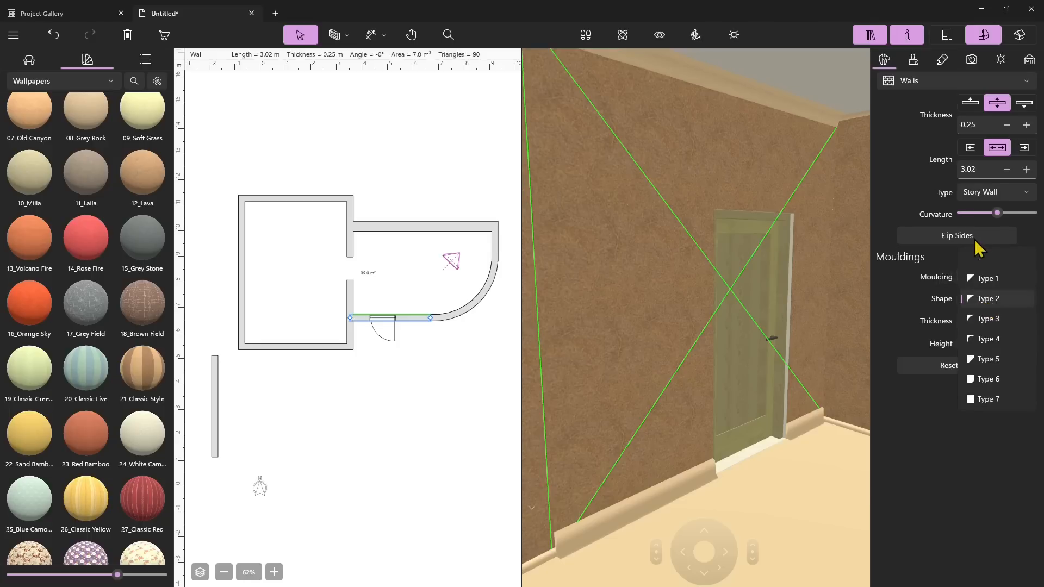
left_click(976, 255)
Switch to the floor skirting moulding and set its shape to Type 3
left_click(967, 276)
left_click(977, 298)
left_click(979, 253)
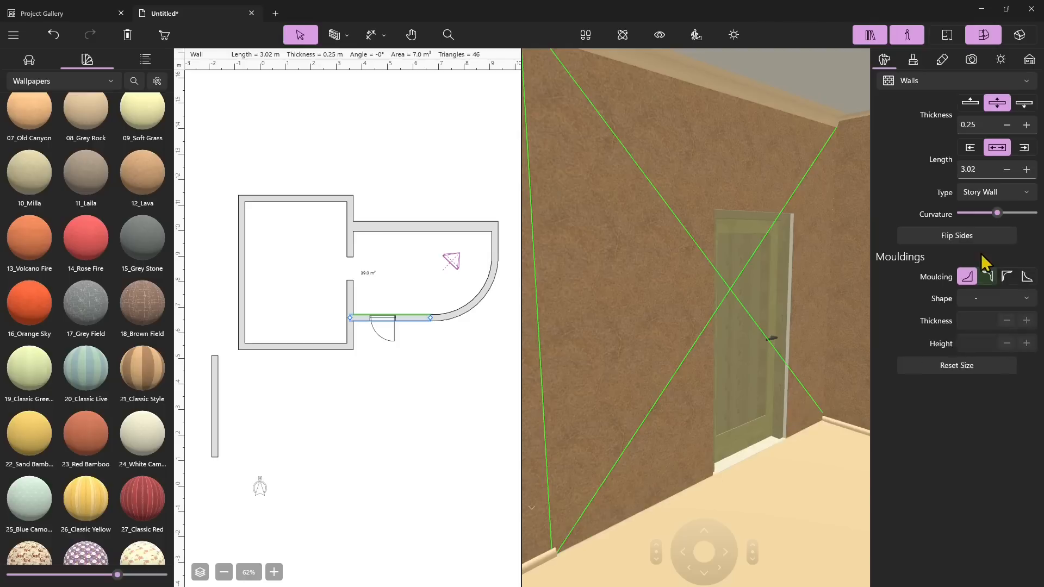
left_click(991, 299)
left_click(995, 311)
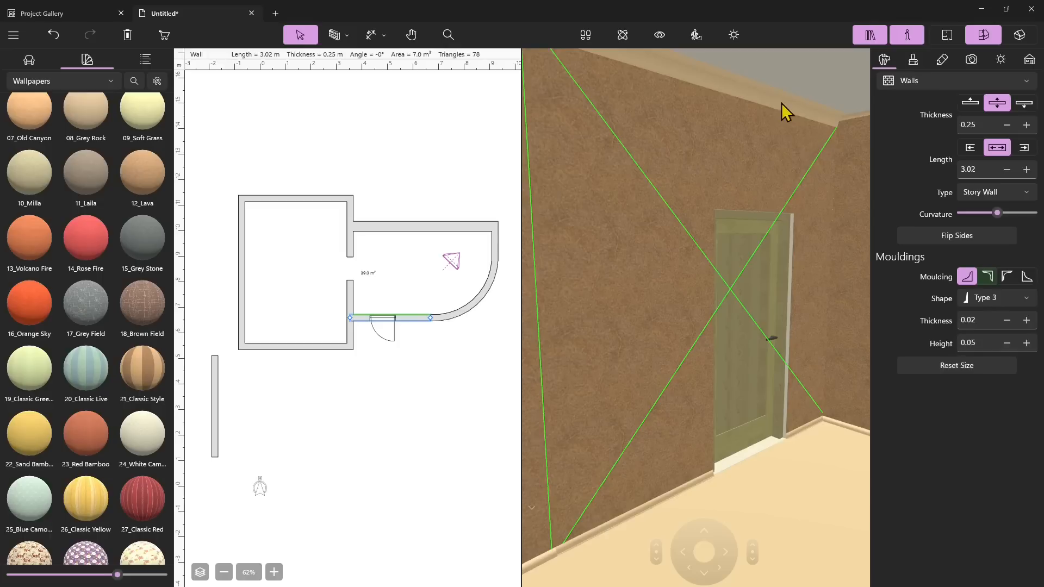
Switch to the ceiling moulding and set its shape to Type 4
left_click(978, 371)
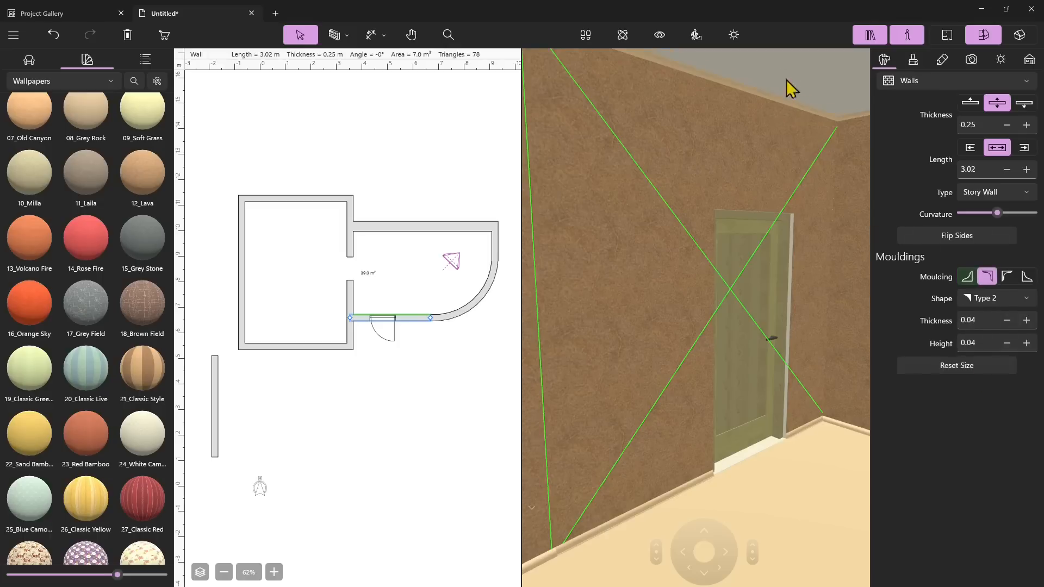
left_click(987, 298)
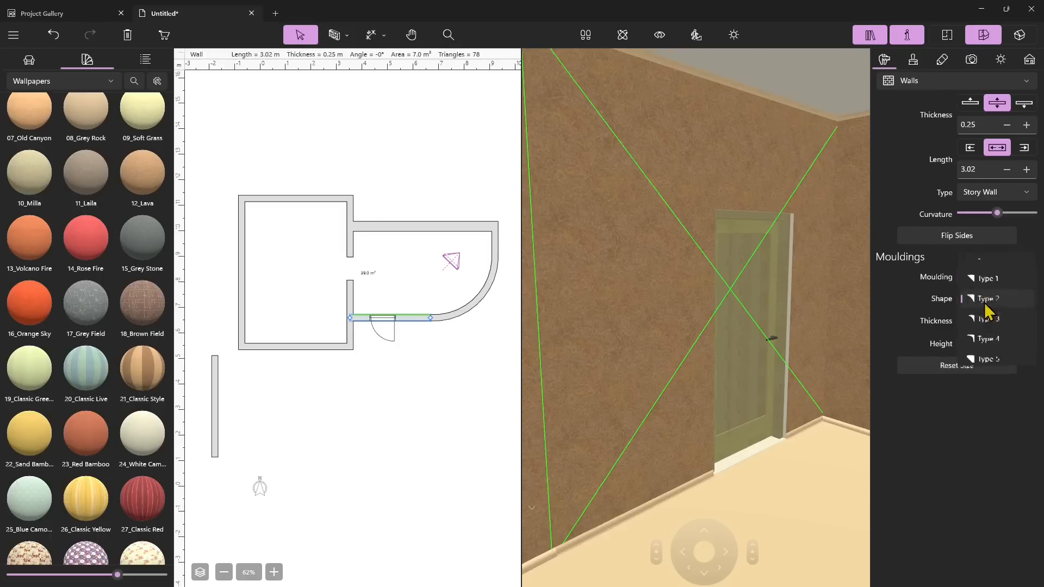
left_click(981, 259)
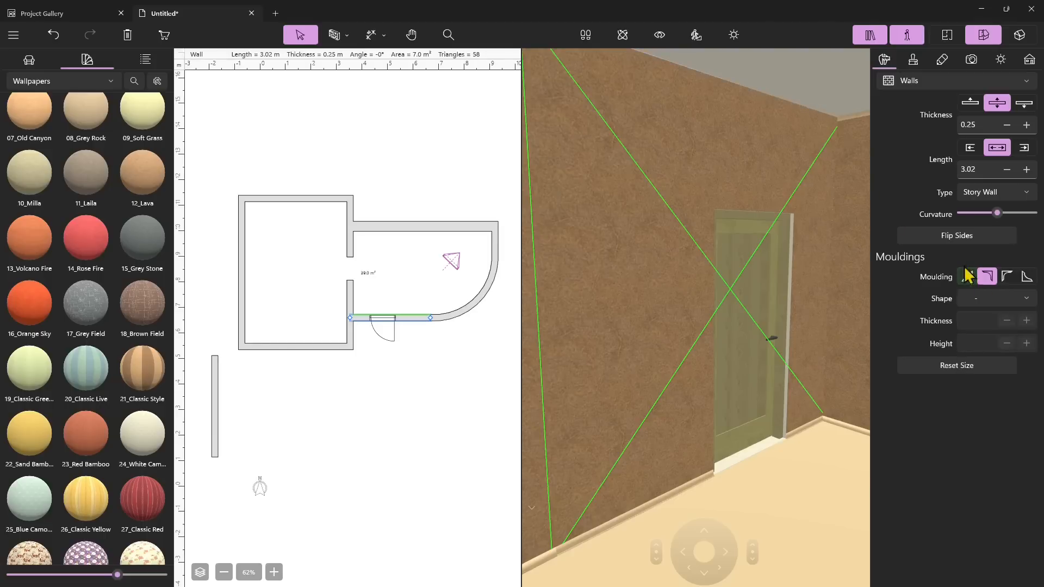
left_click(987, 299)
left_click(987, 358)
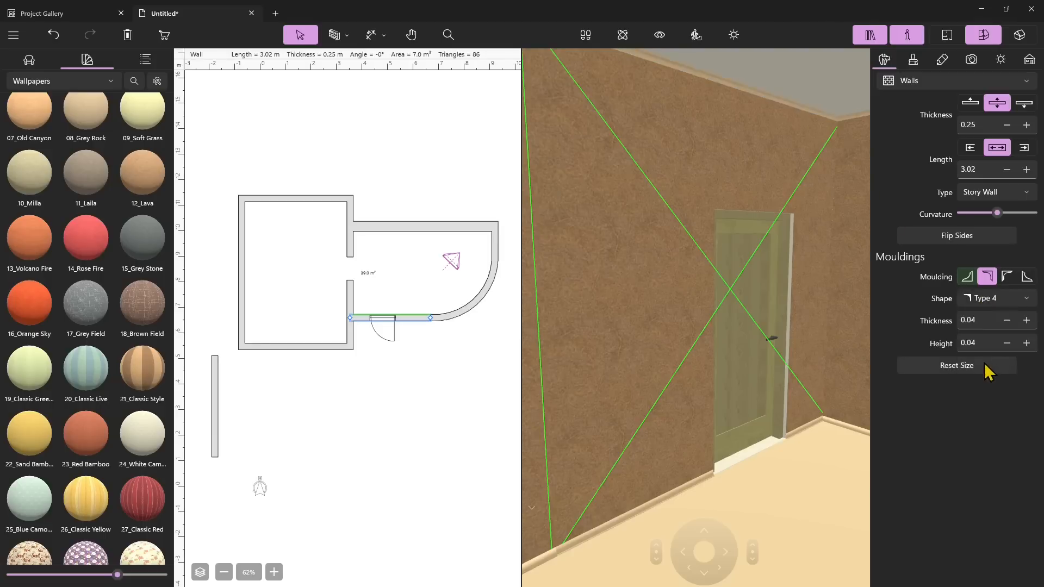